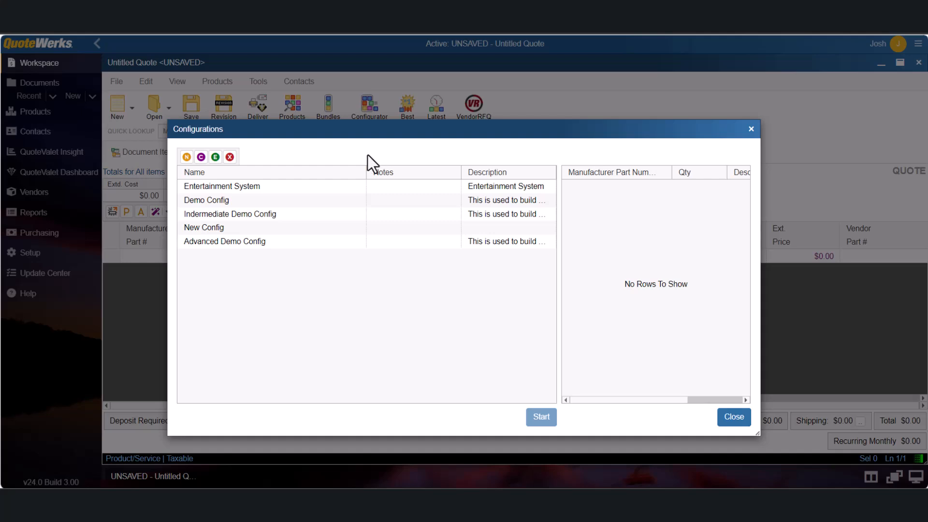
# Step: Start the Entertainment System configuration and choose the BRANCH to HDTV option as the type of TV
pyautogui.click(327, 185)
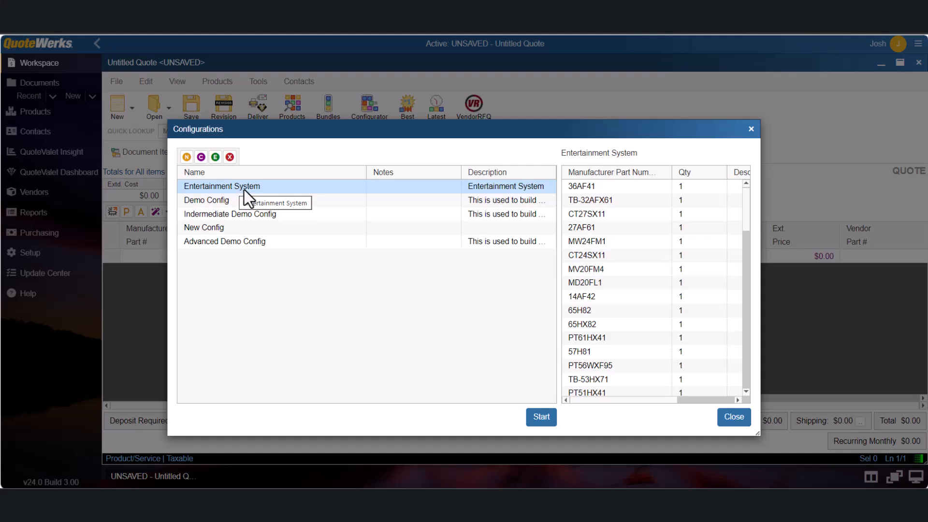
pyautogui.click(541, 418)
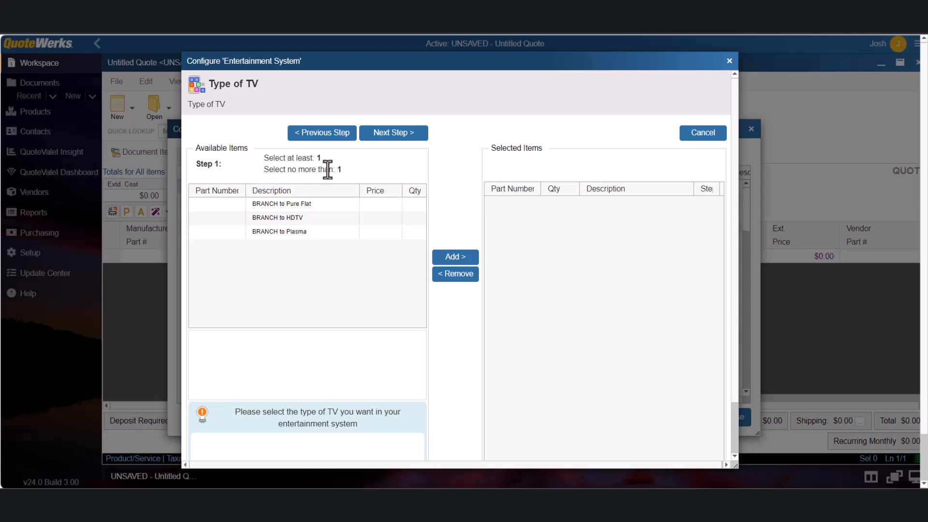
pyautogui.click(285, 220)
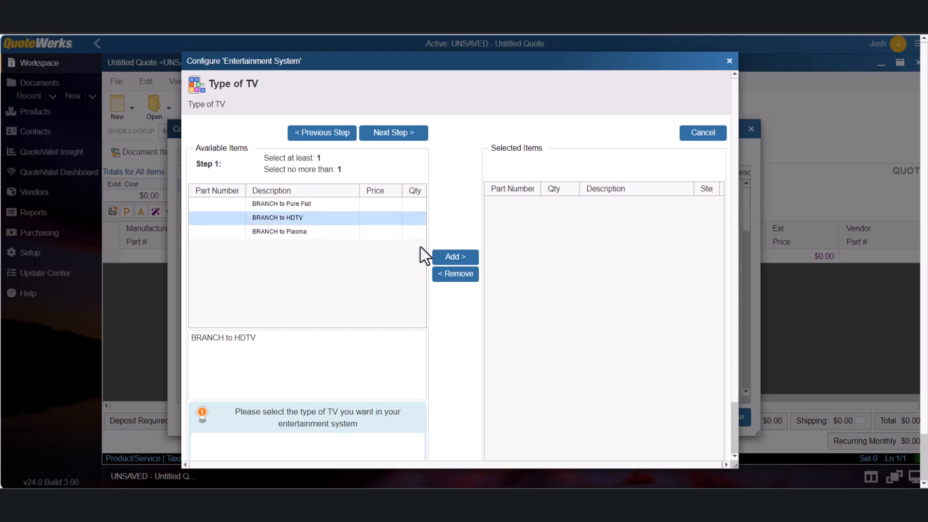
pyautogui.click(451, 258)
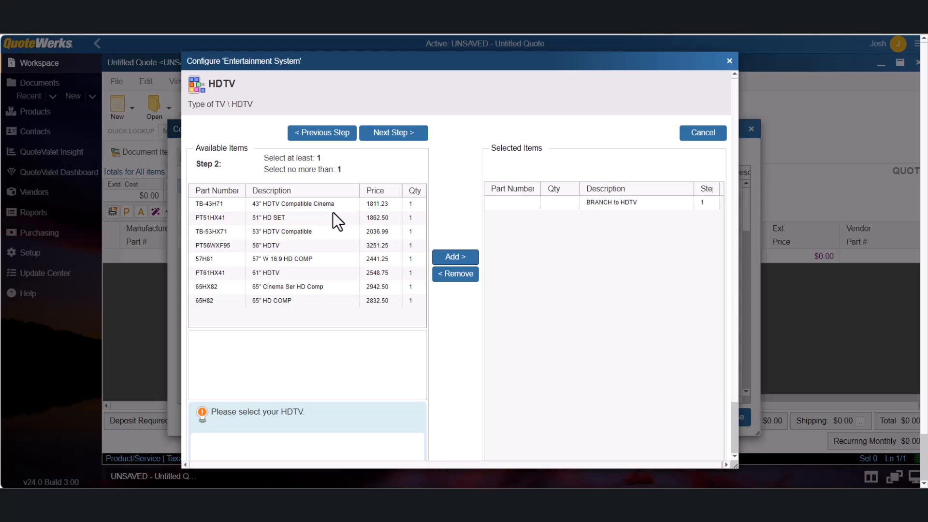
# Step: Add the 61" HDTV (PT61HX41) to the selected items and advance to the HDTV accessories
pyautogui.click(274, 274)
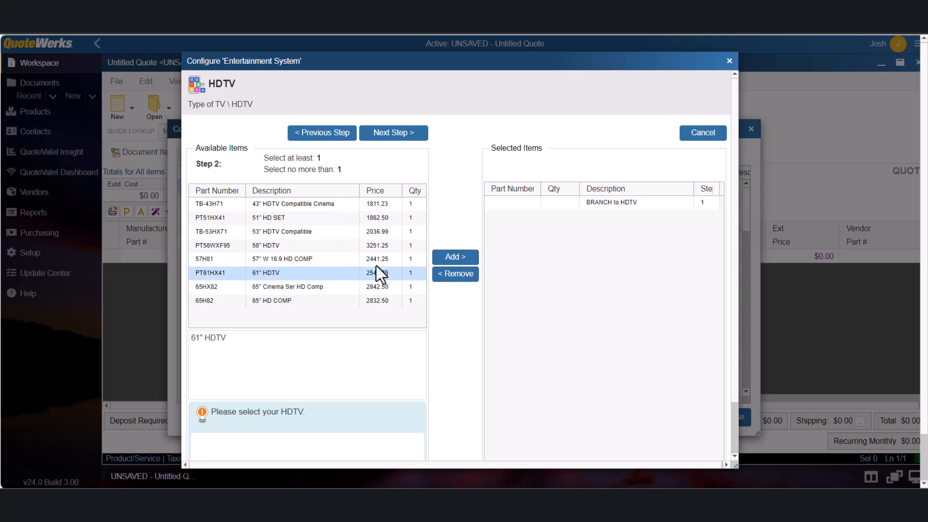
pyautogui.click(448, 261)
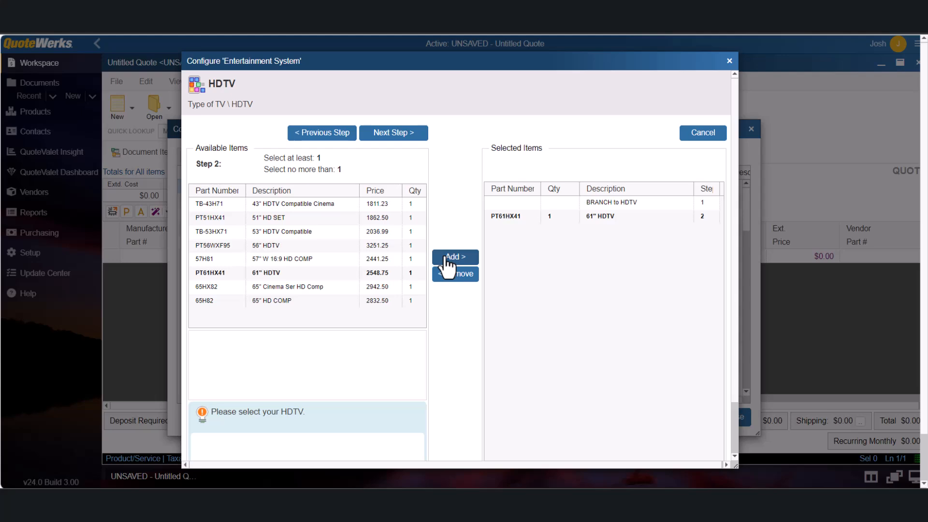
pyautogui.click(385, 134)
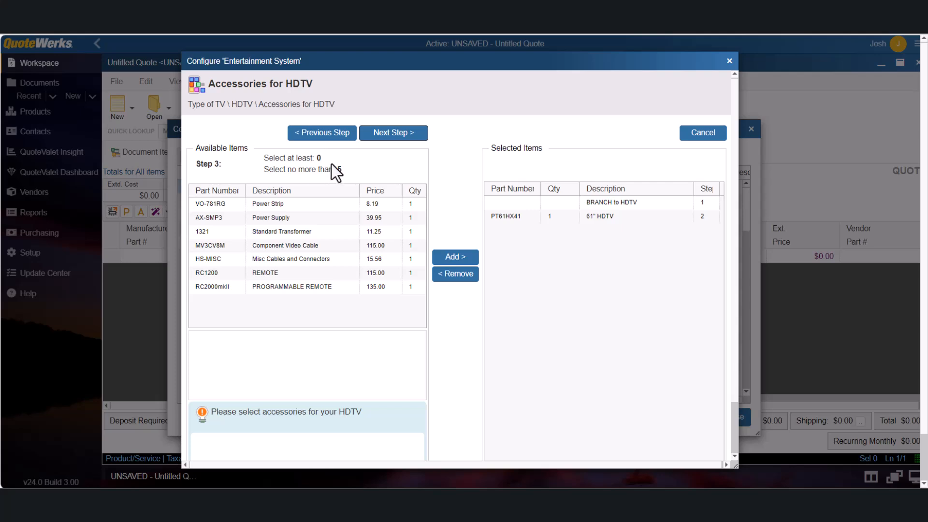
# Step: Add the Power Strip, Standard Transformer and PROGRAMMABLE REMOTE accessories, and continue to the receivers
pyautogui.click(291, 204)
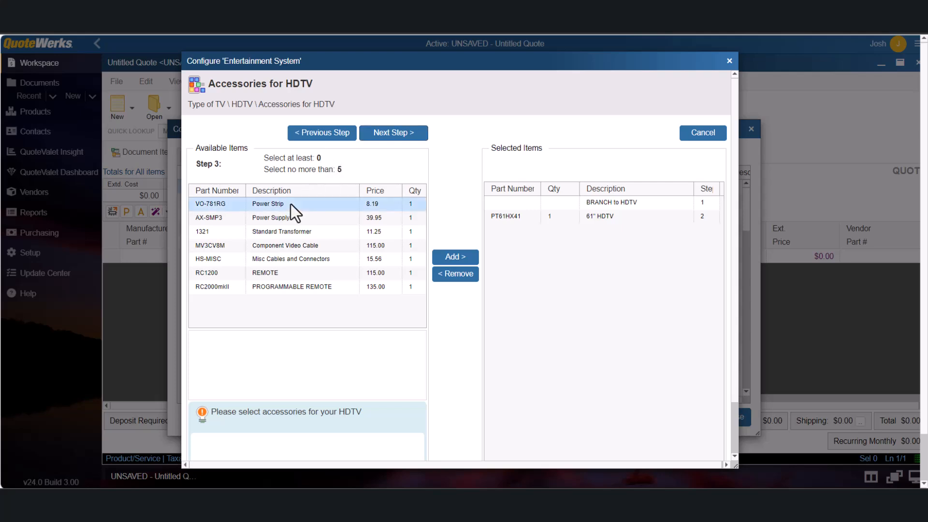
pyautogui.click(445, 258)
pyautogui.click(331, 234)
pyautogui.click(447, 260)
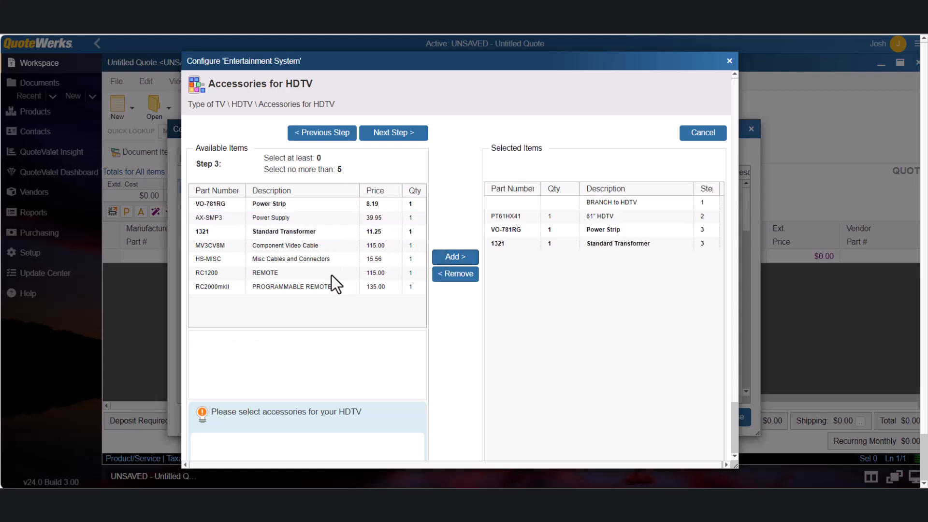
pyautogui.click(392, 282)
pyautogui.click(445, 260)
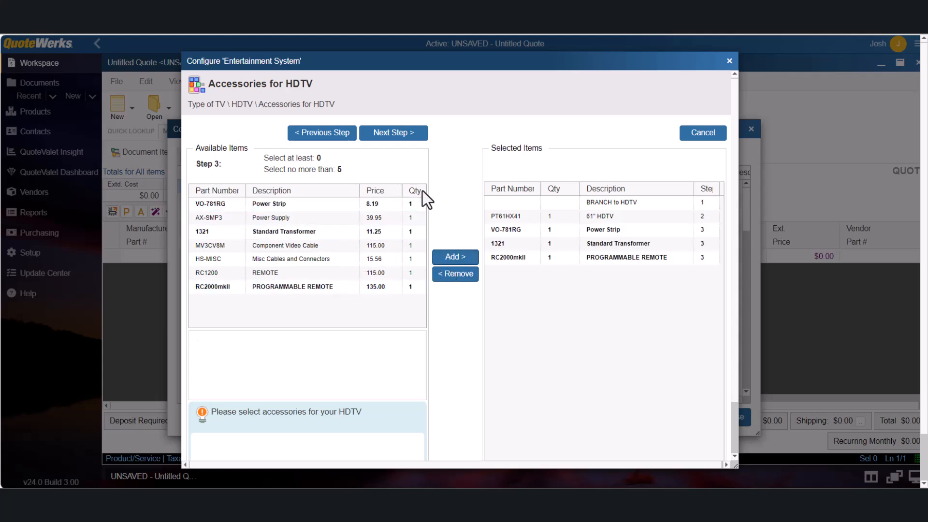
pyautogui.click(391, 134)
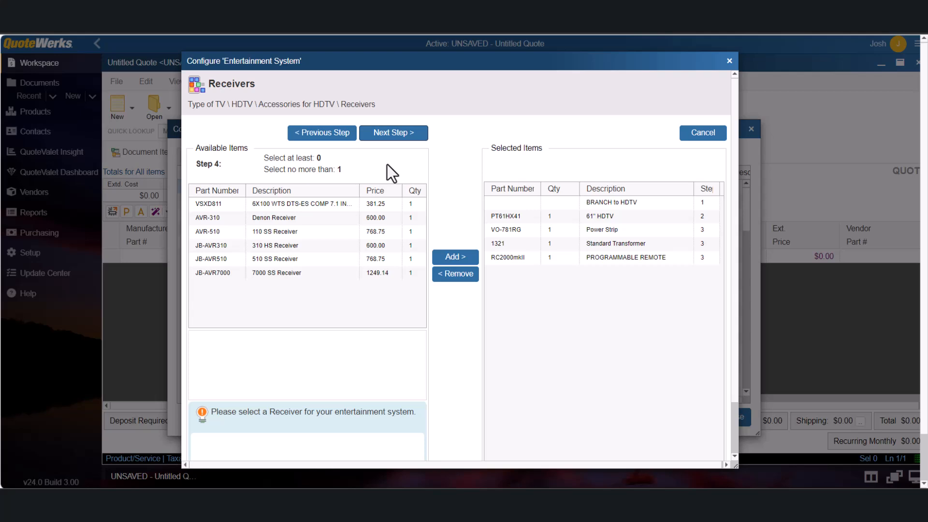
# Step: Add the Denon Receiver (AVR-310) to the configuration and continue to the speakers
pyautogui.click(302, 219)
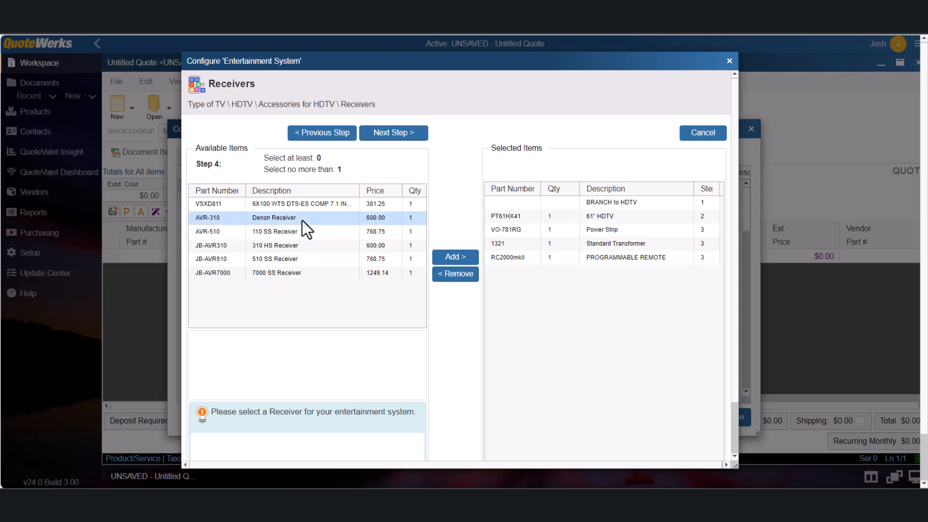
pyautogui.click(452, 261)
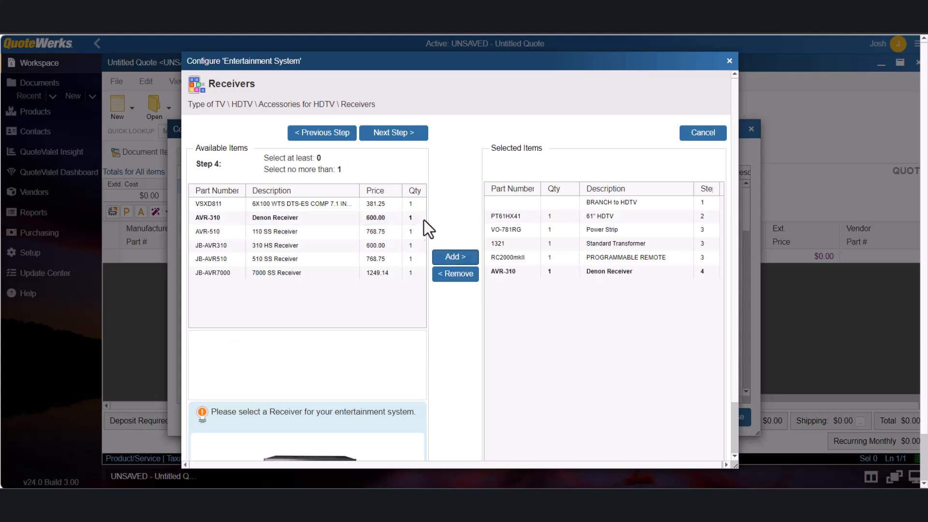
pyautogui.click(389, 133)
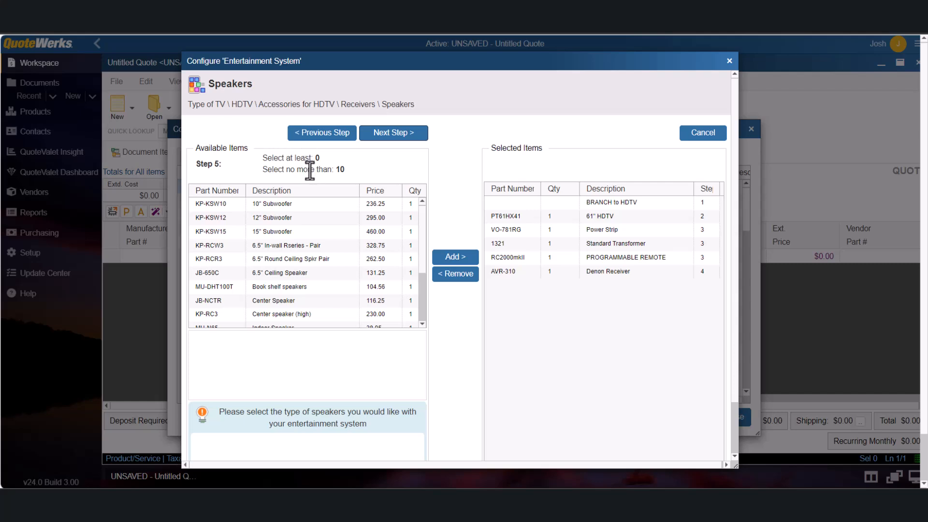
# Step: Add the 10" Subwoofer, the 6.5" In-wall Rseries - Pair and the Book shelf speakers, and skip the wiring packages
pyautogui.click(296, 204)
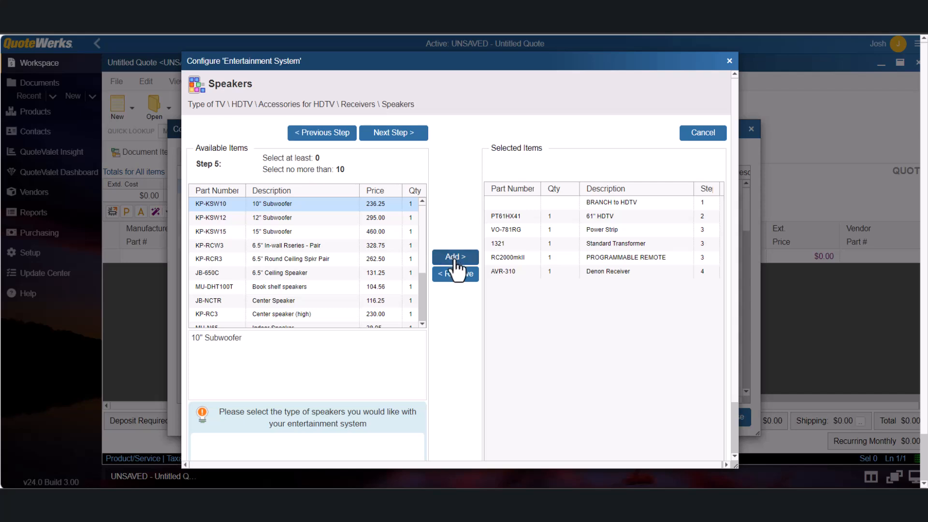
pyautogui.click(438, 259)
pyautogui.click(292, 247)
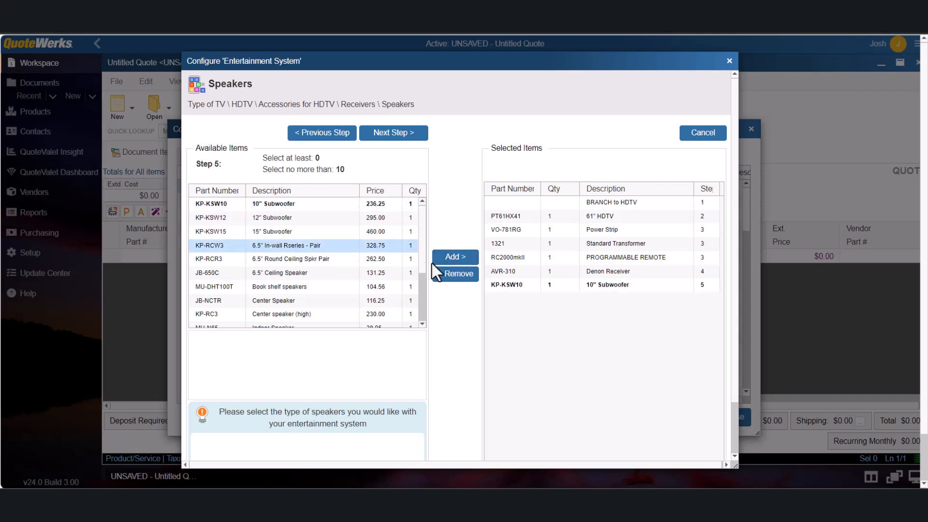
pyautogui.click(452, 261)
pyautogui.click(304, 289)
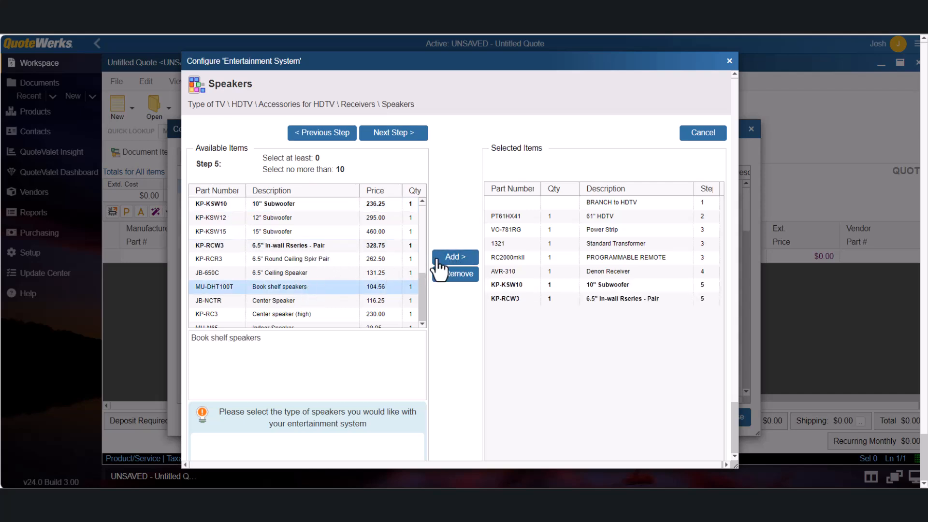
pyautogui.click(453, 261)
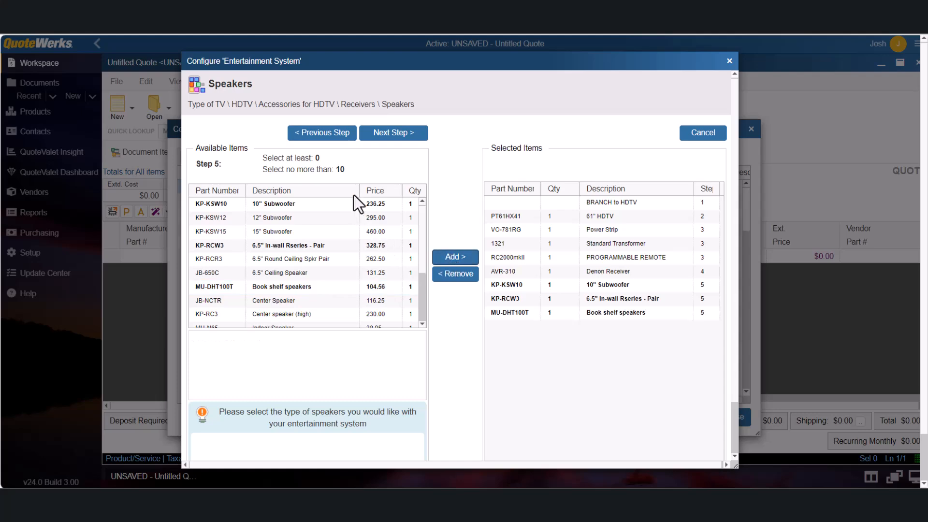
pyautogui.click(382, 134)
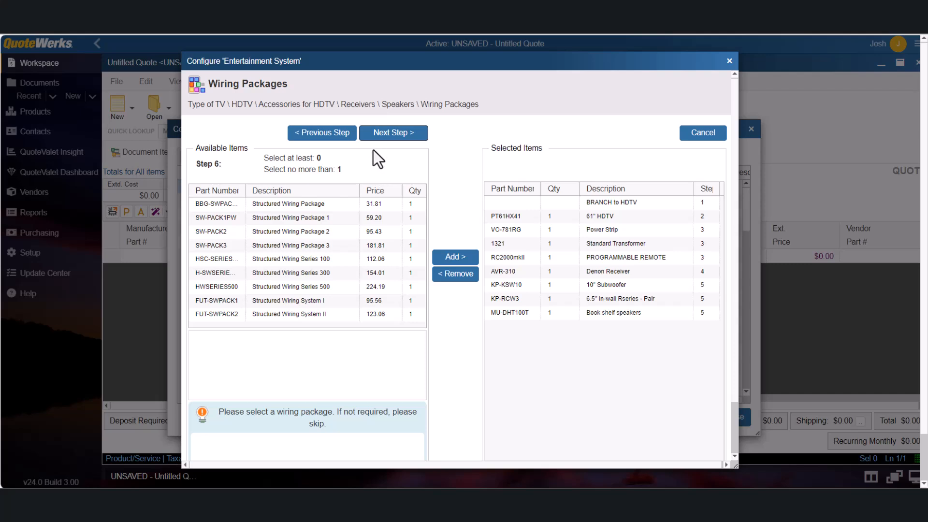
pyautogui.click(377, 137)
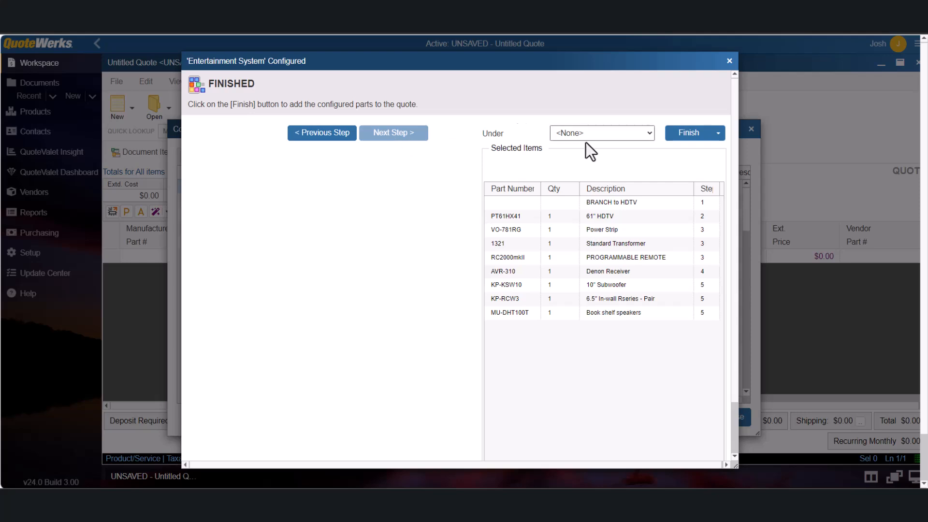
# Step: Place the configured items under a new section header described as "Entertainment System"
pyautogui.click(650, 133)
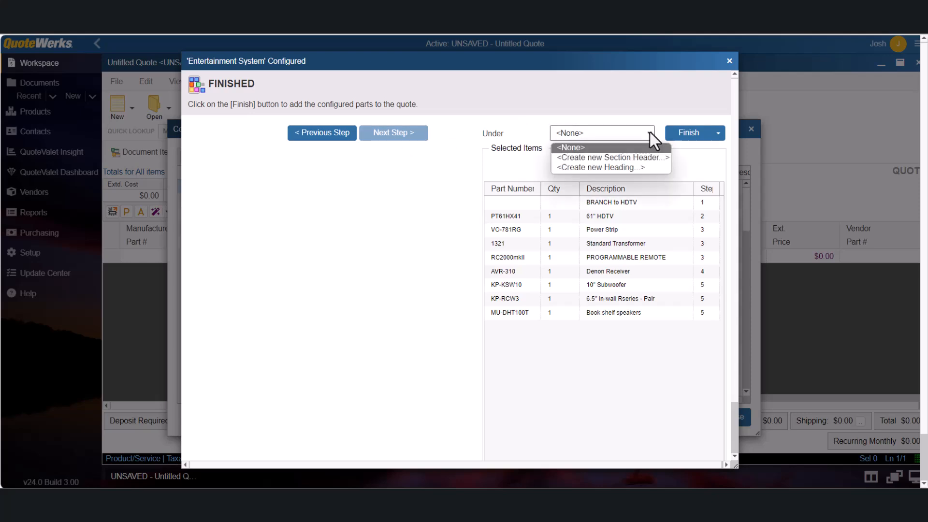
pyautogui.click(647, 155)
pyautogui.write('Enter')
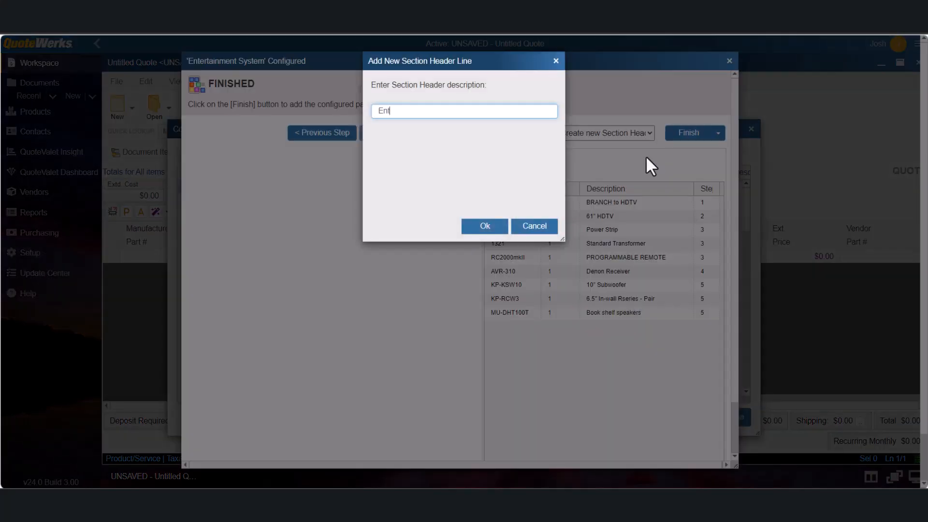
pyautogui.write('tainment System')
pyautogui.click(493, 226)
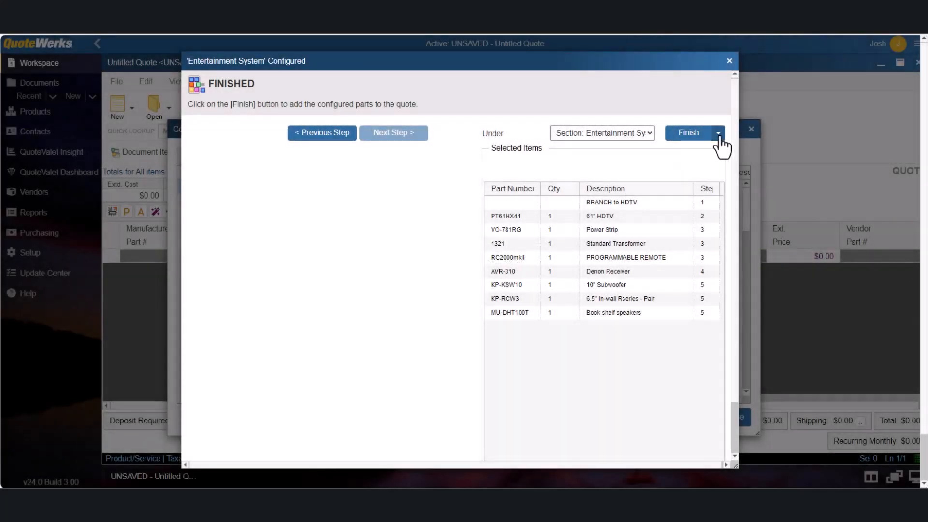
# Step: Finish the configuration by adding it to the quote with a quantity of 1, and close the configurations list
pyautogui.click(719, 134)
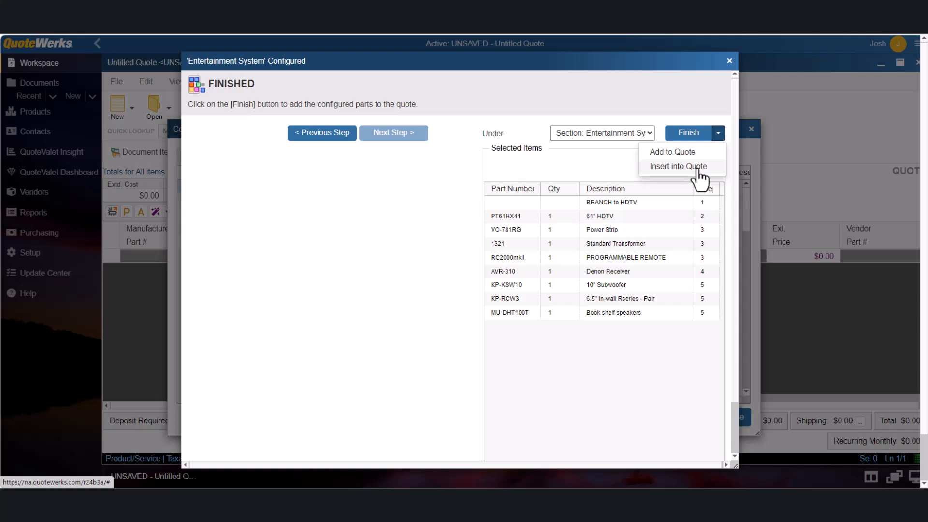
pyautogui.click(698, 138)
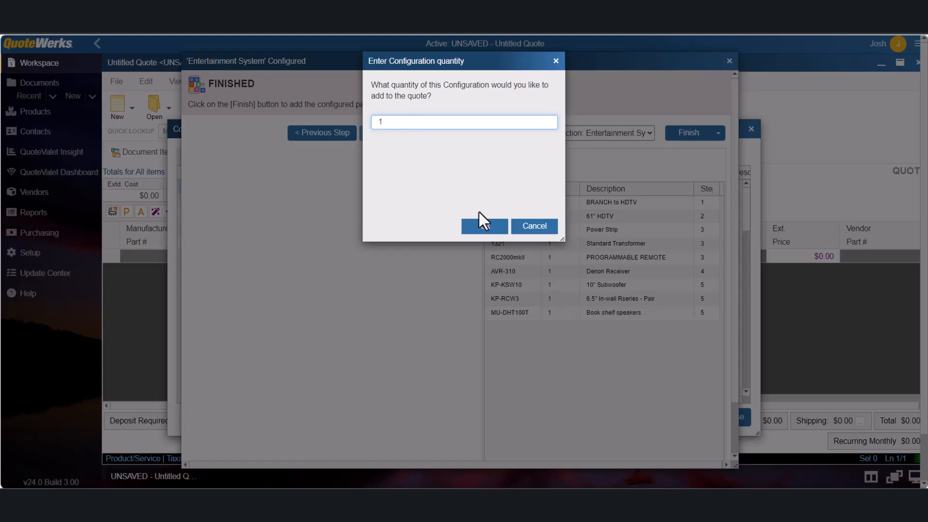
pyautogui.click(484, 229)
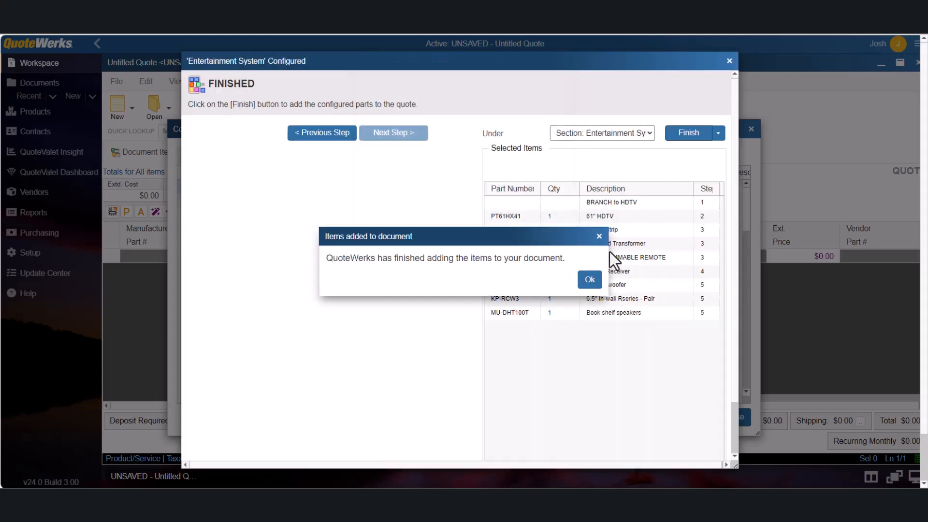
pyautogui.click(589, 279)
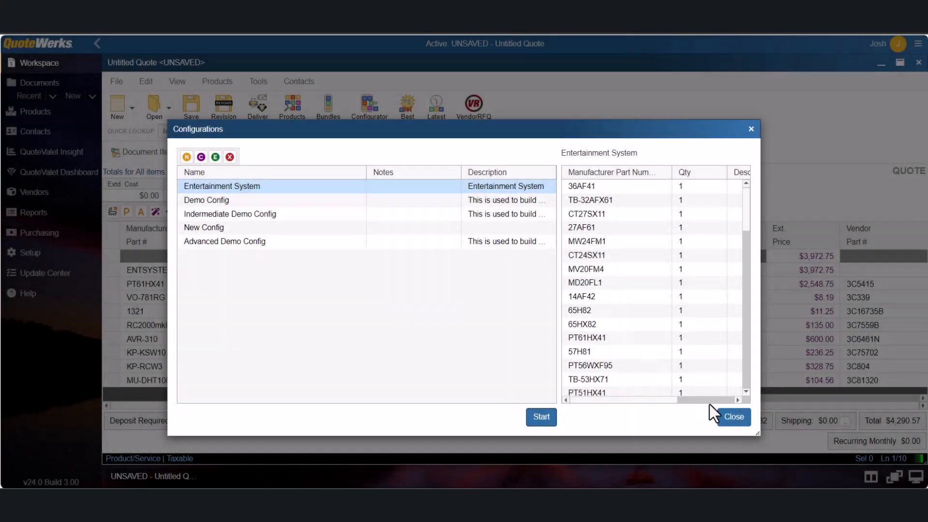
pyautogui.click(735, 427)
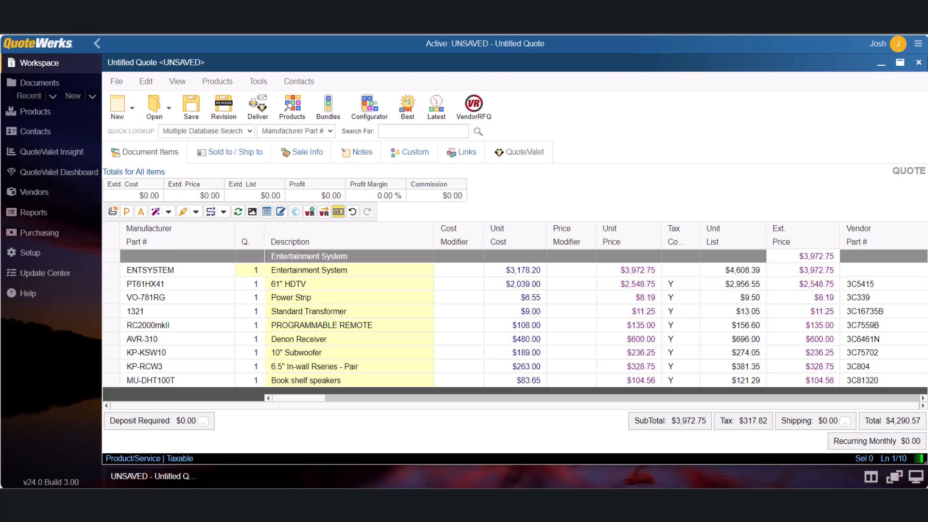
# Step: Create a new configuration named "Demo Configuration" in the Configurator
pyautogui.click(369, 109)
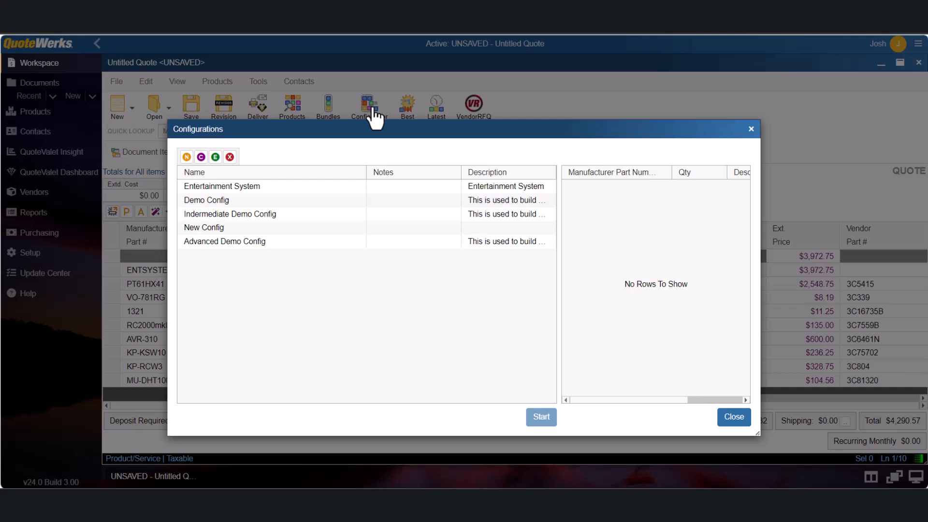
pyautogui.click(187, 157)
pyautogui.write('Demo COnfiguration')
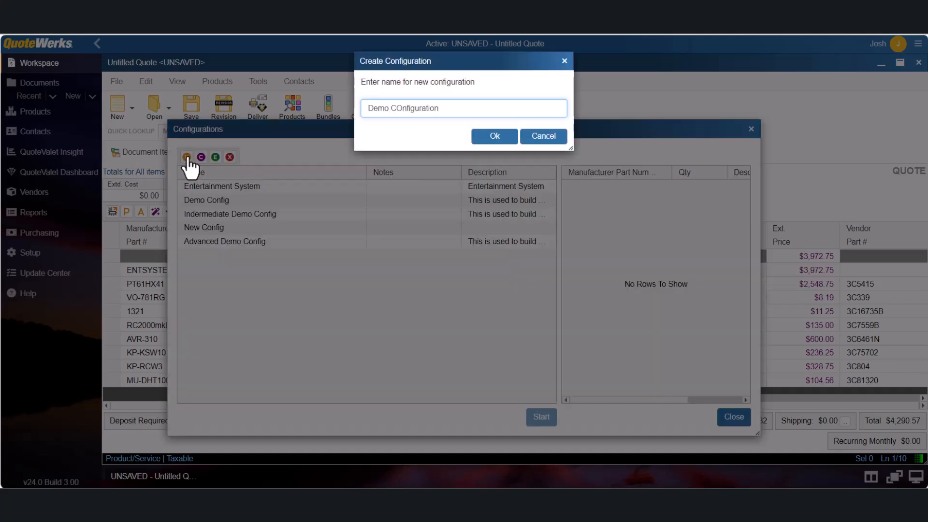
pyautogui.press('BackSpace')
pyautogui.write('o')
pyautogui.click(489, 137)
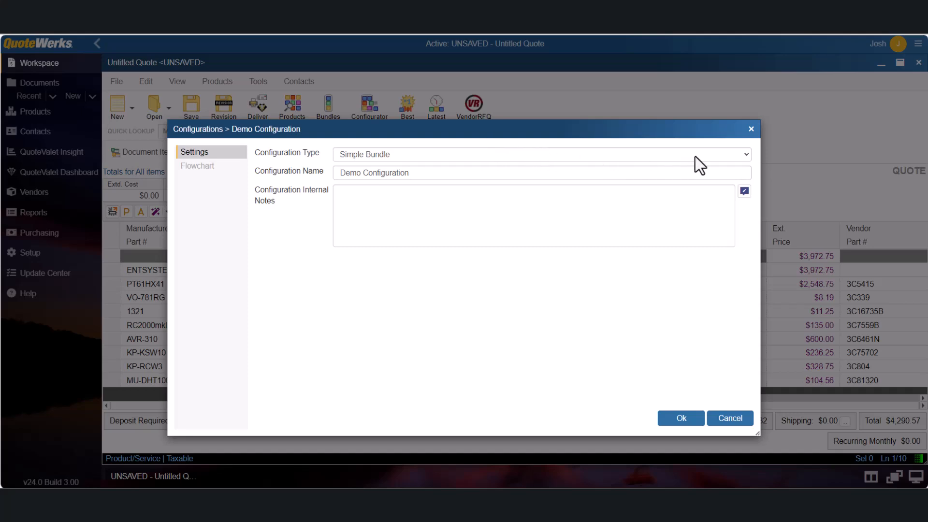
# Step: Set the configuration type to Grouped Bundle and enter the internal notes "This is a simple entertainment package"
pyautogui.click(747, 158)
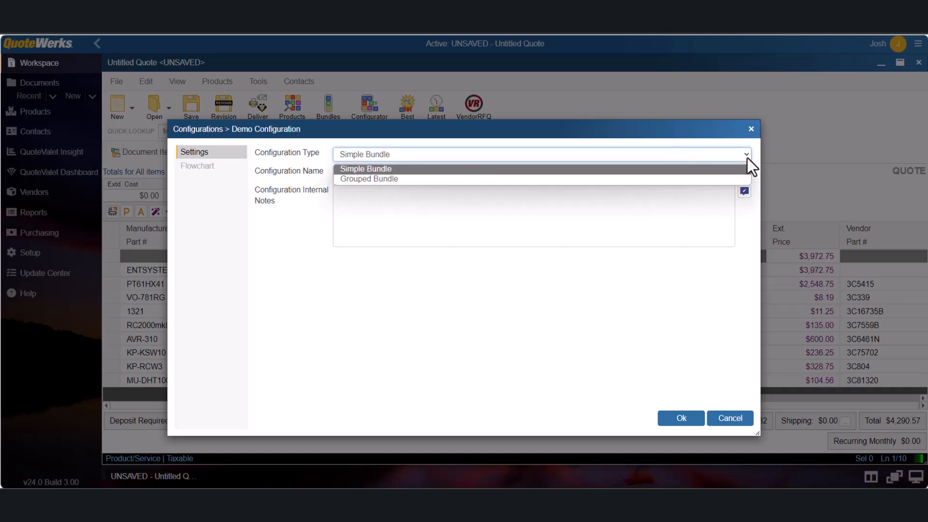
pyautogui.click(725, 176)
pyautogui.click(451, 200)
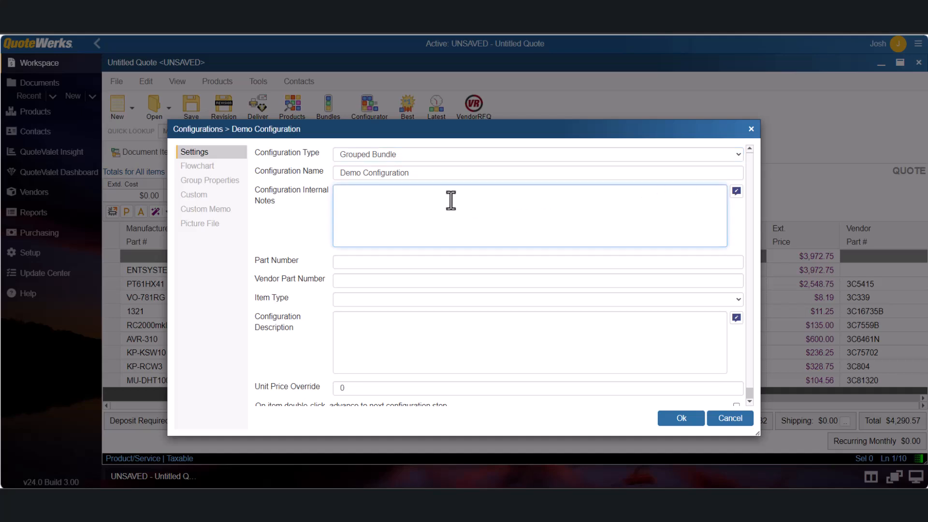
pyautogui.write('This is a simple entertainment')
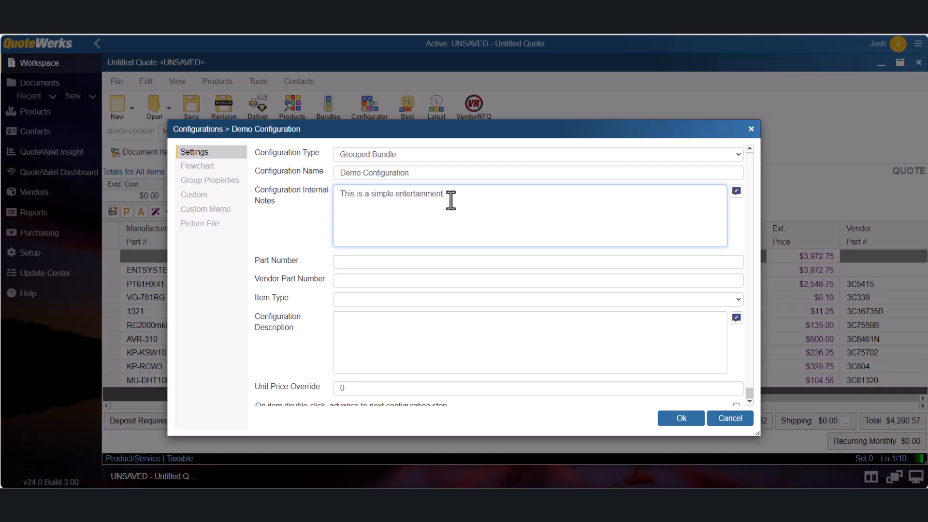
pyautogui.write(' package')
# Step: Give Demo Configuration the part number "DEMOENTSYSTEM" and set its item type to Product
pyautogui.click(431, 261)
pyautogui.write('D')
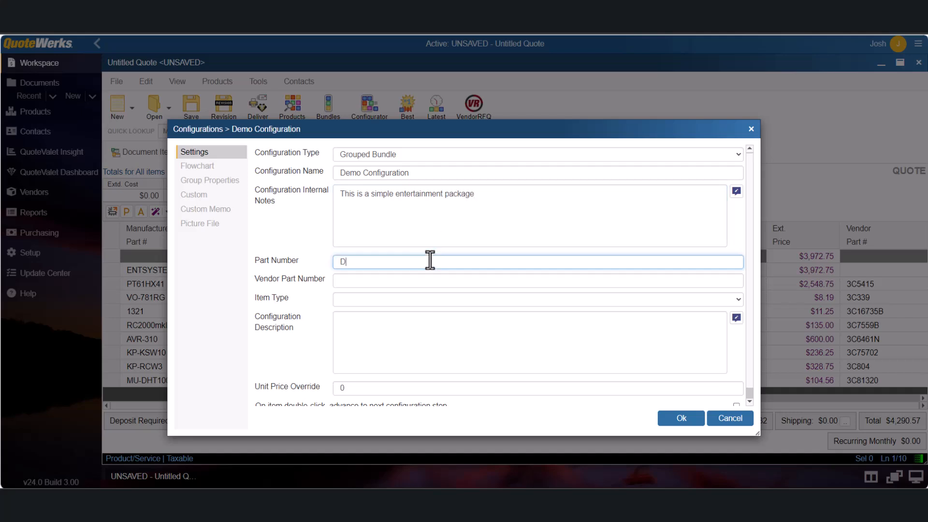
pyautogui.write('EMOENTSYSTEM')
pyautogui.click(739, 301)
pyautogui.click(647, 322)
# Step: Enter "Simple Entertainment Package" as the configuration description
pyautogui.click(558, 346)
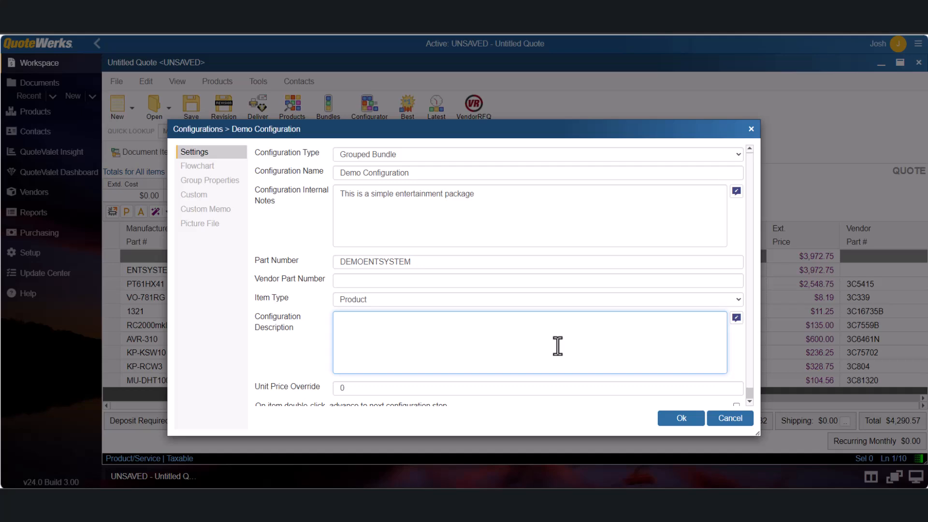
pyautogui.write('Simple Entertainment Package')
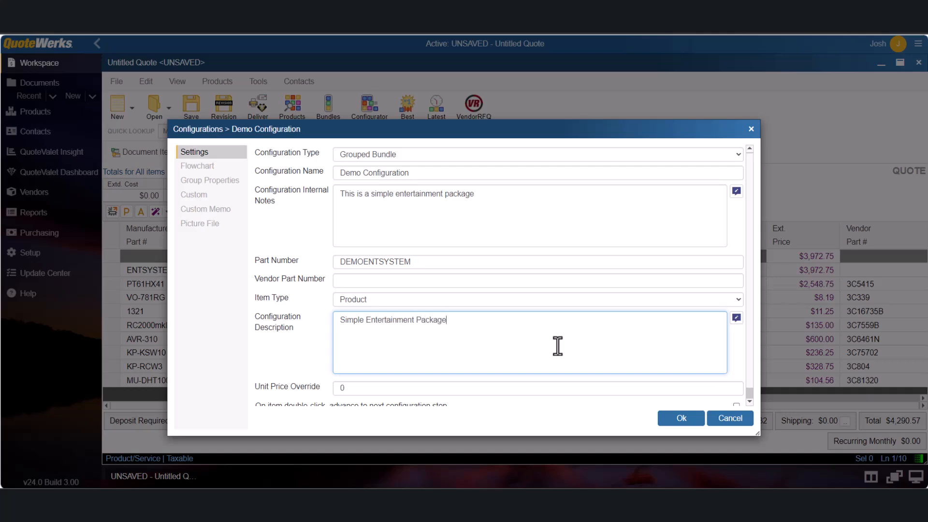
pyautogui.scroll(-1, 450, 338)
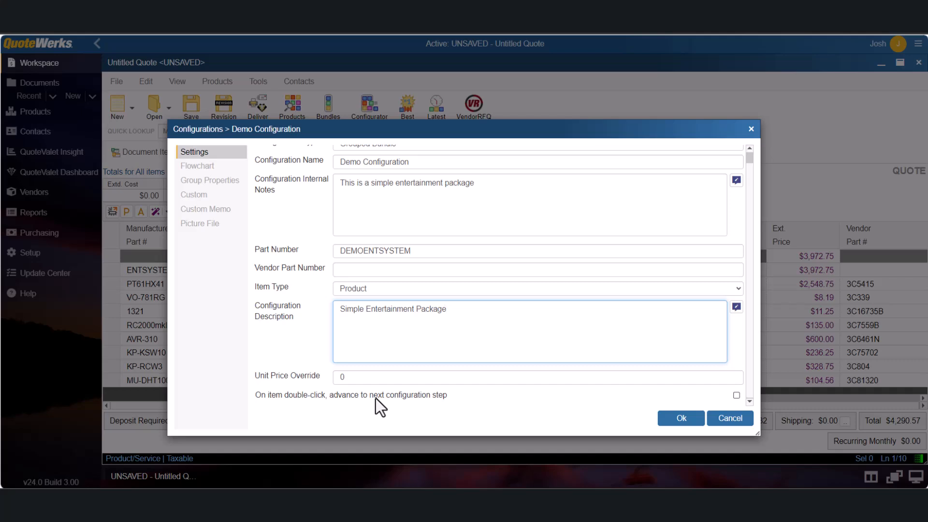
# Step: Add a new container named "TV" to the configuration's flowchart
pyautogui.click(203, 167)
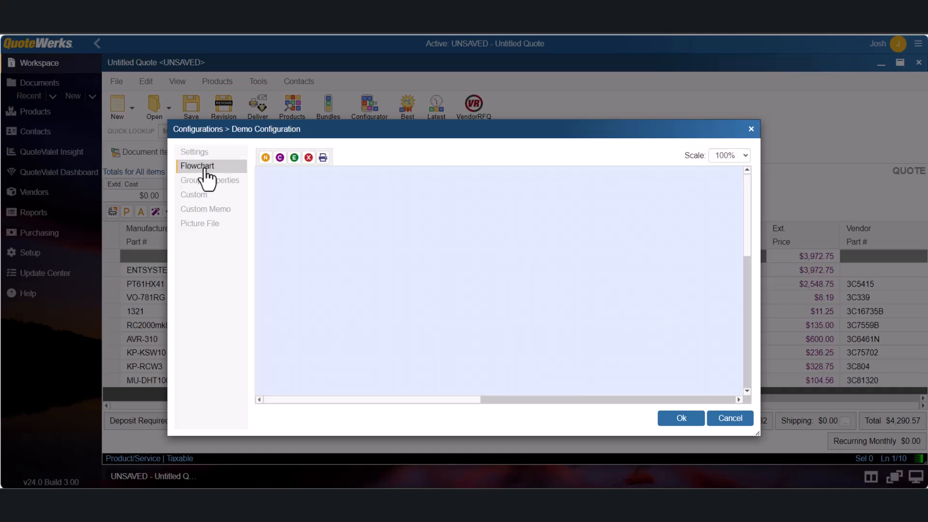
pyautogui.click(265, 158)
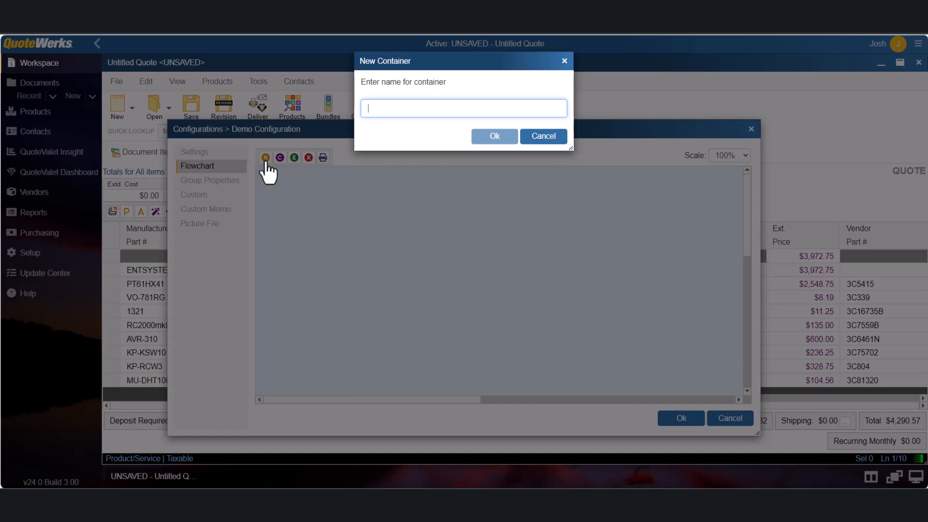
pyautogui.write('TV')
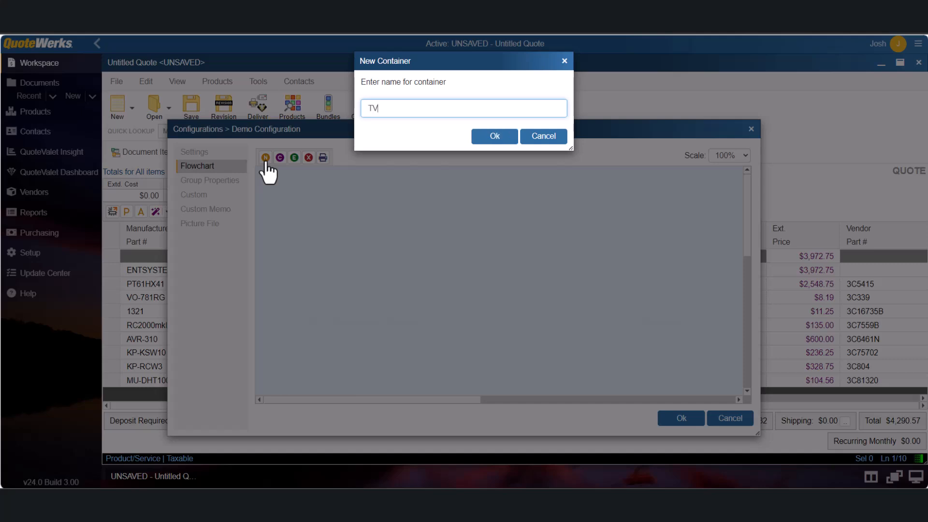
pyautogui.press('Return')
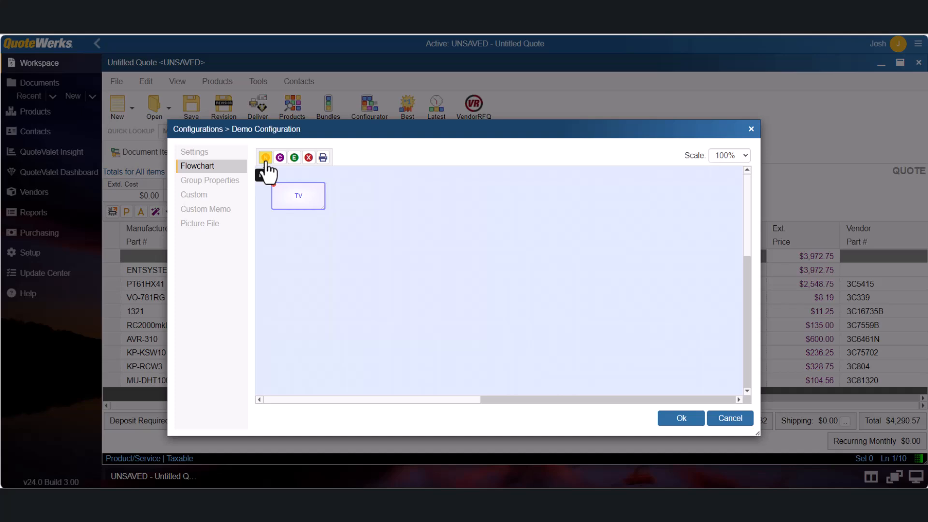
# Step: Add a container named "Receivers" to the flowchart and place it diagonally below the TV container
pyautogui.click(265, 158)
pyautogui.write('Receivers')
pyautogui.click(494, 136)
pyautogui.moveTo(303, 200); pyautogui.dragTo(362, 244)
# Step: Add a container named "Speakers" to the flowchart and place it diagonally below the Receivers container
pyautogui.click(265, 157)
pyautogui.write('Speakers')
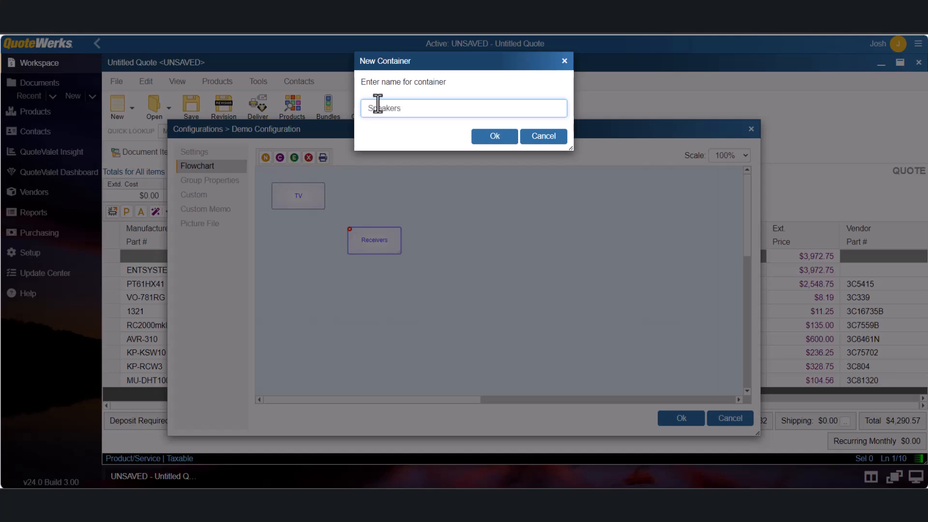
pyautogui.click(494, 136)
pyautogui.moveTo(309, 207); pyautogui.dragTo(464, 295)
# Step: Set the TV container's config prompt to "Please select a TV...", with a minimum of 1 and a maximum of 4 selections
pyautogui.click(305, 202)
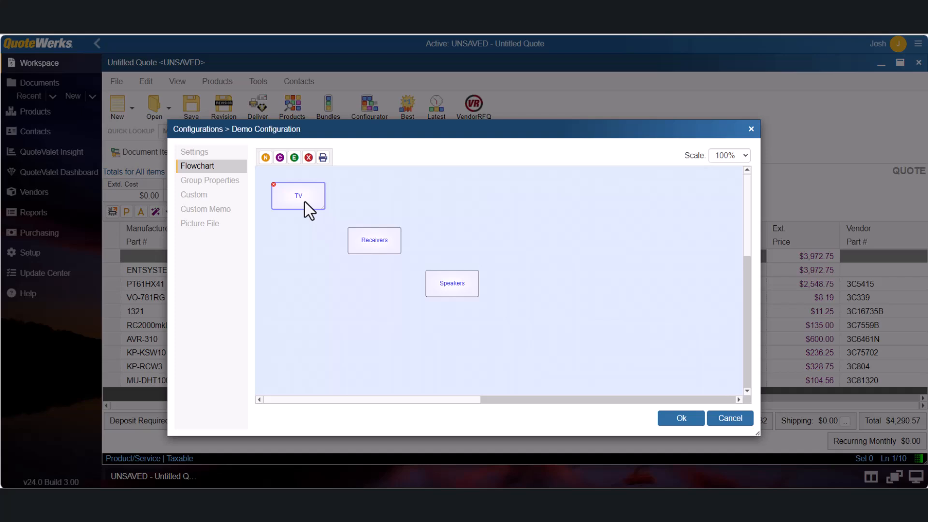
pyautogui.doubleClick(304, 198)
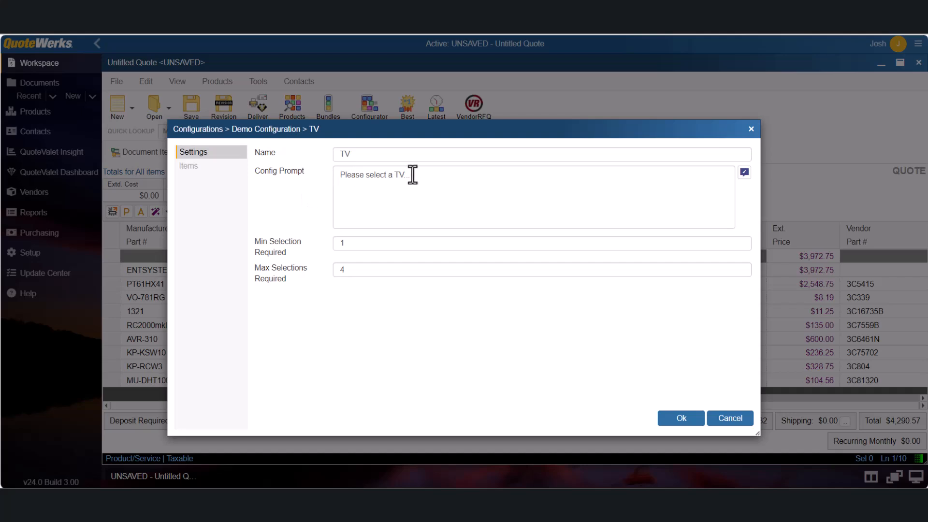
pyautogui.moveTo(412, 177); pyautogui.dragTo(332, 177)
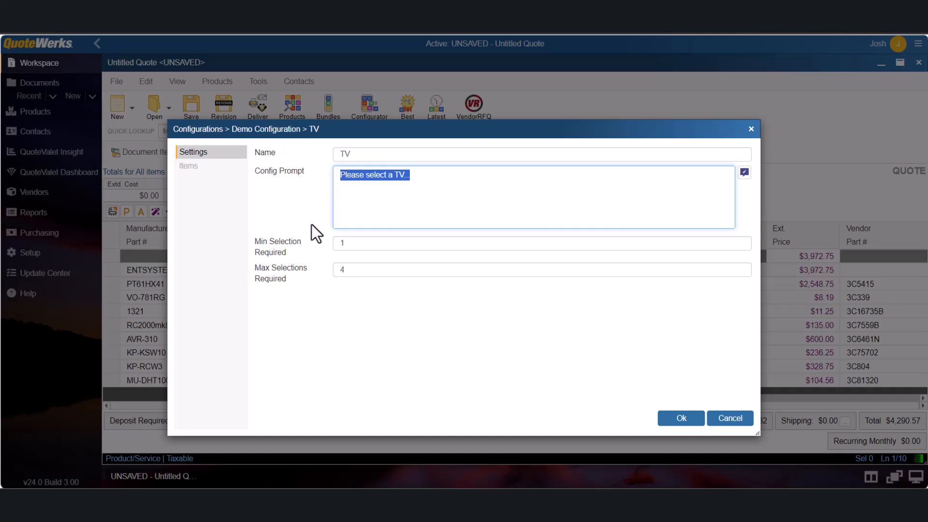
pyautogui.moveTo(346, 244); pyautogui.dragTo(328, 271)
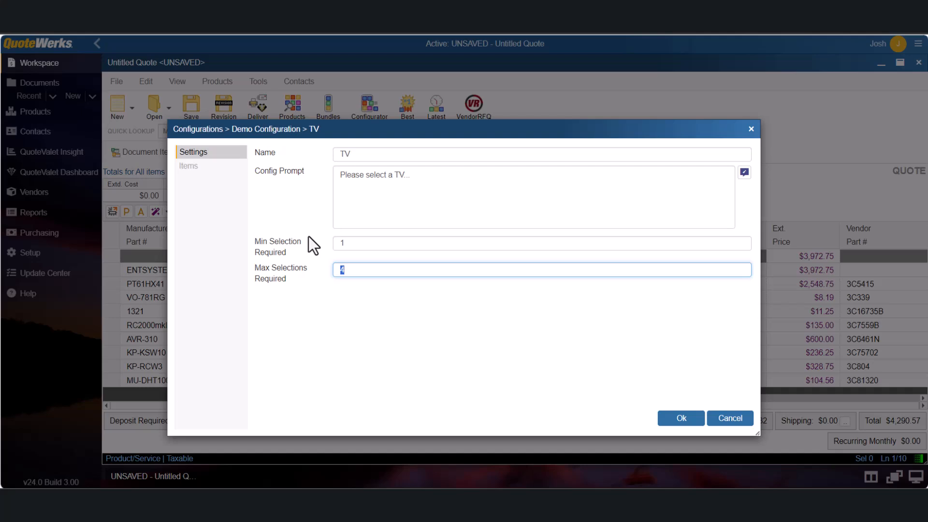
# Step: Look up "tv" in Our Products for the TV container's items and add the four products 14AF42, 27AF61, 36AF41 and 61A61
pyautogui.click(194, 168)
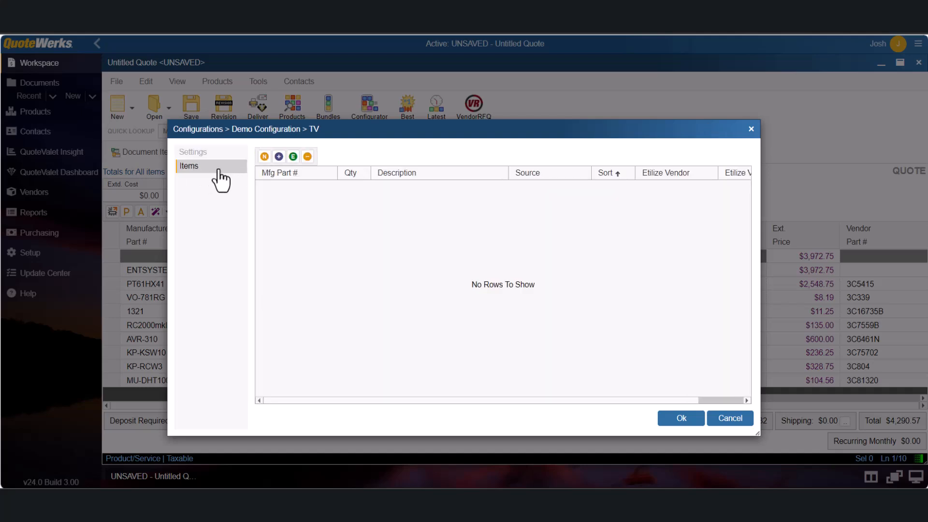
pyautogui.click(279, 157)
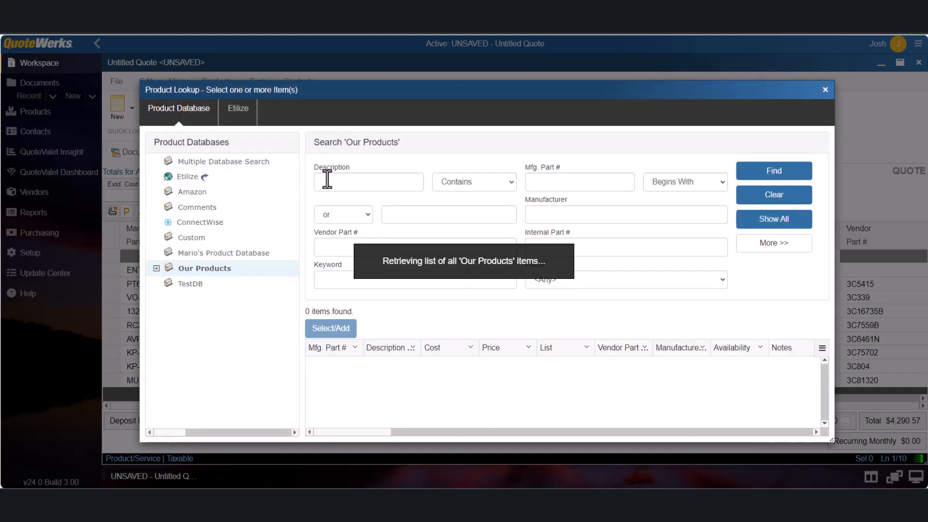
pyautogui.click(345, 182)
pyautogui.write('tv')
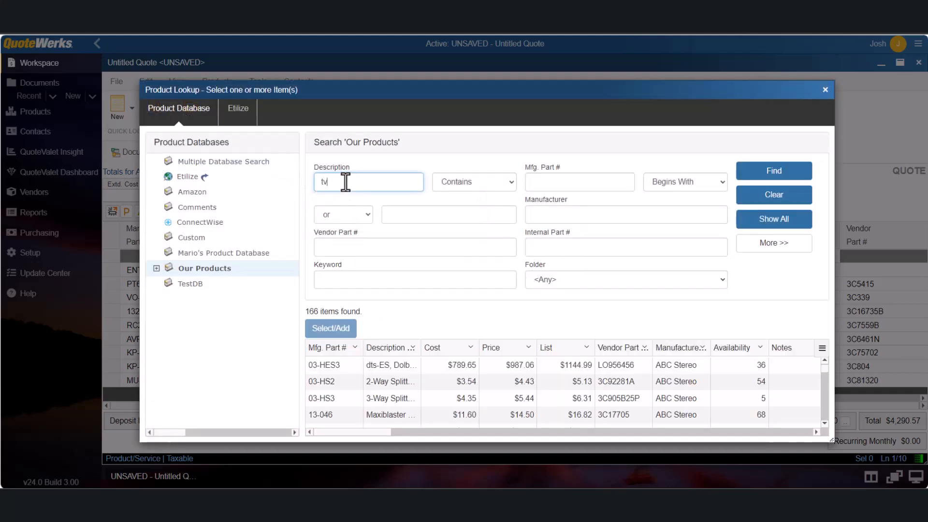
pyautogui.press('Return')
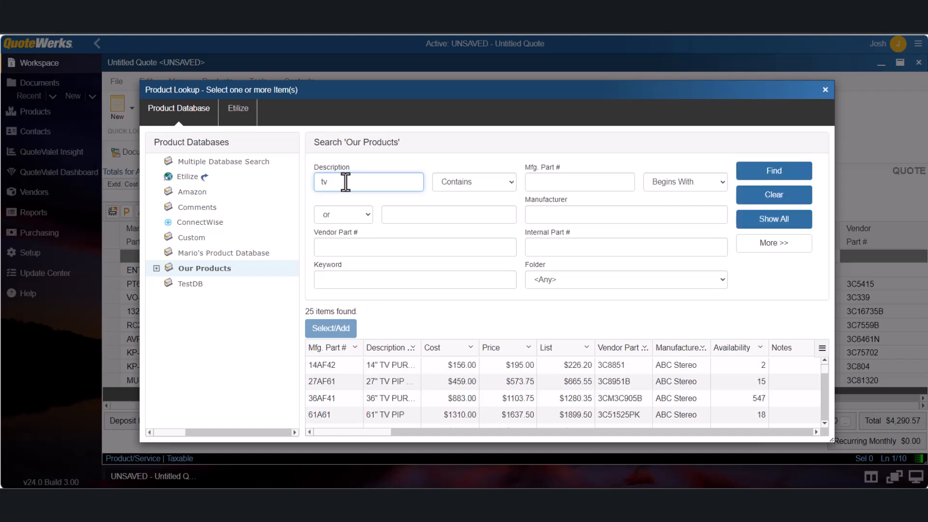
pyautogui.click(392, 364)
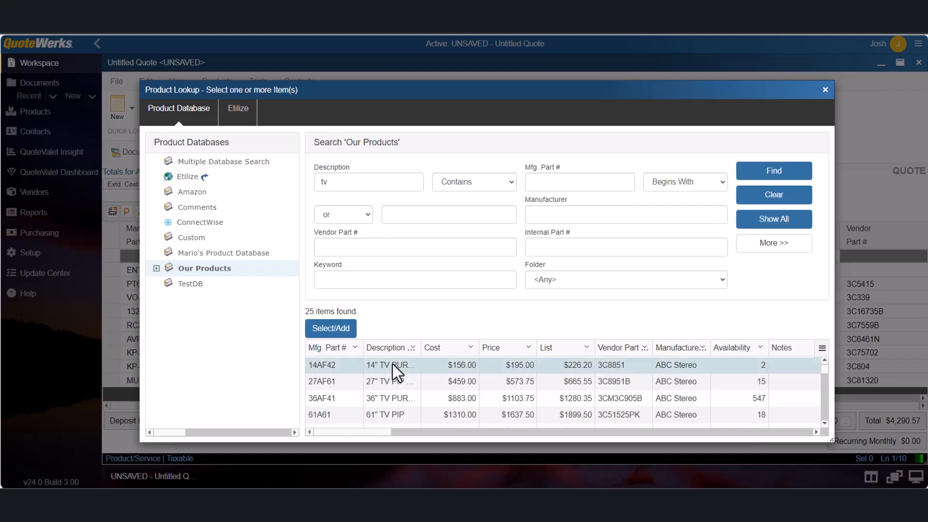
pyautogui.keyDown('shift'); pyautogui.click(399, 414); pyautogui.keyUp('shift')
pyautogui.click(340, 330)
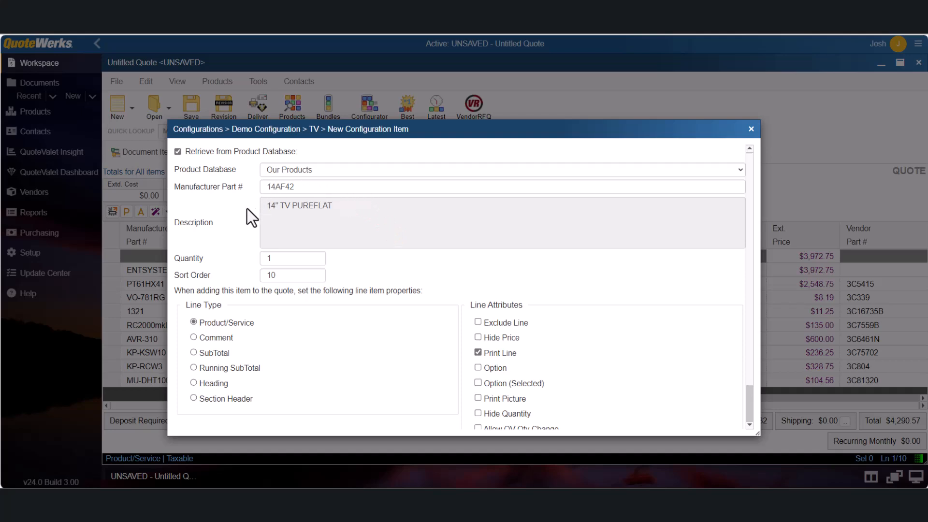
# Step: Accept the default quantity and line properties for each of the four TV items, and save the TV container
pyautogui.scroll(-3, 486, 277)
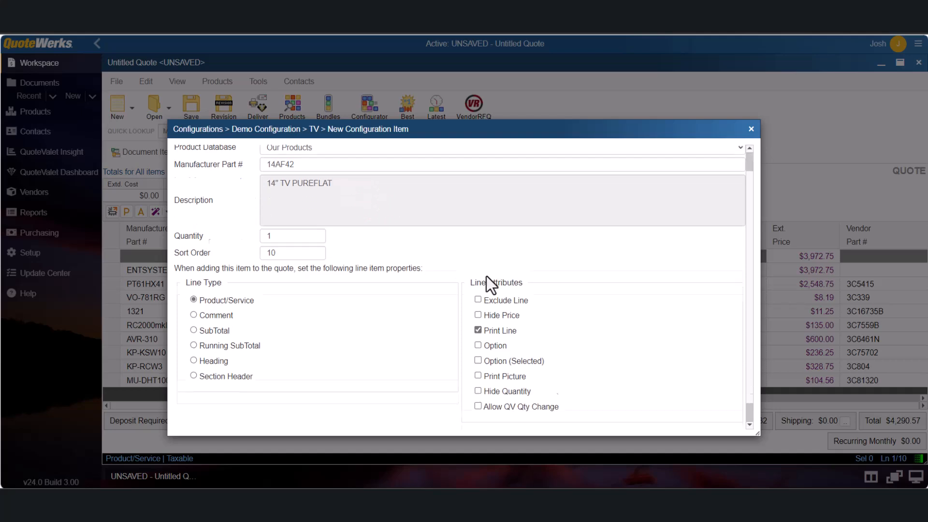
pyautogui.scroll(3, 487, 277)
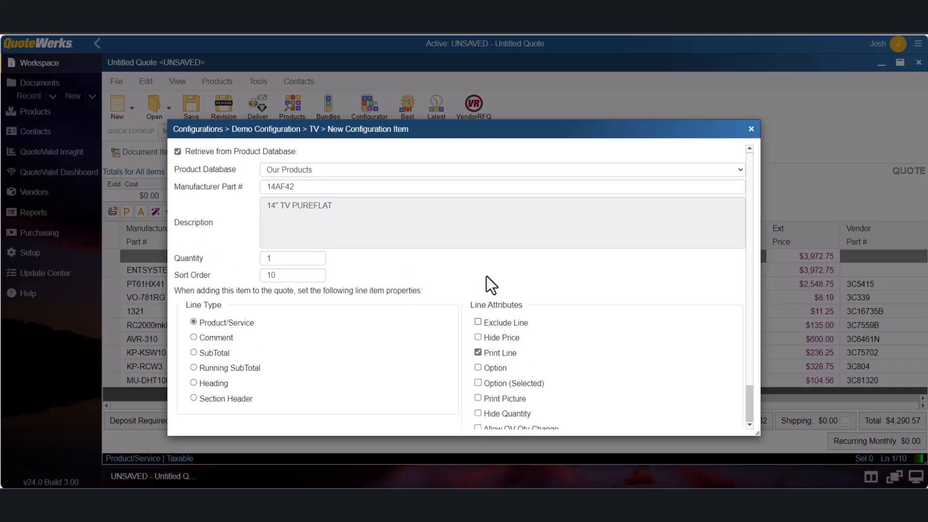
pyautogui.scroll(-3, 486, 277)
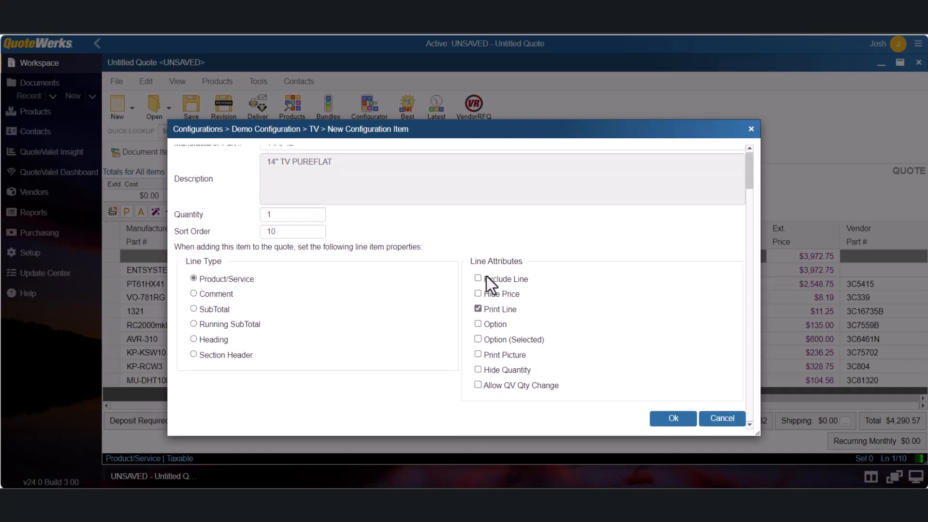
pyautogui.scroll(3, 486, 276)
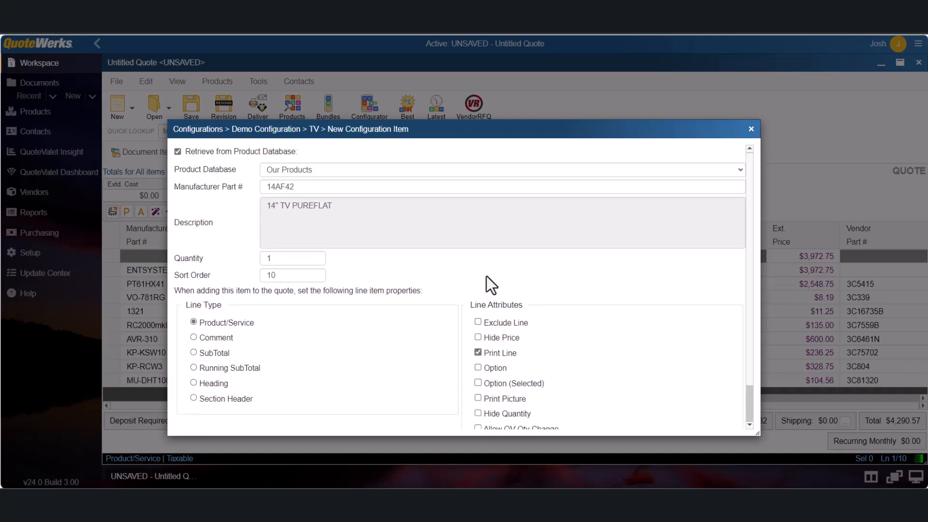
pyautogui.scroll(-3, 510, 277)
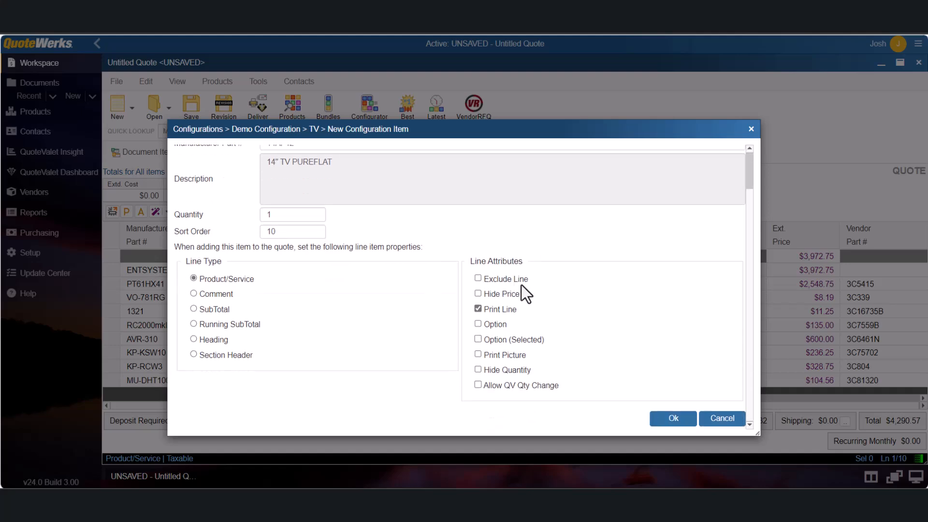
pyautogui.click(683, 425)
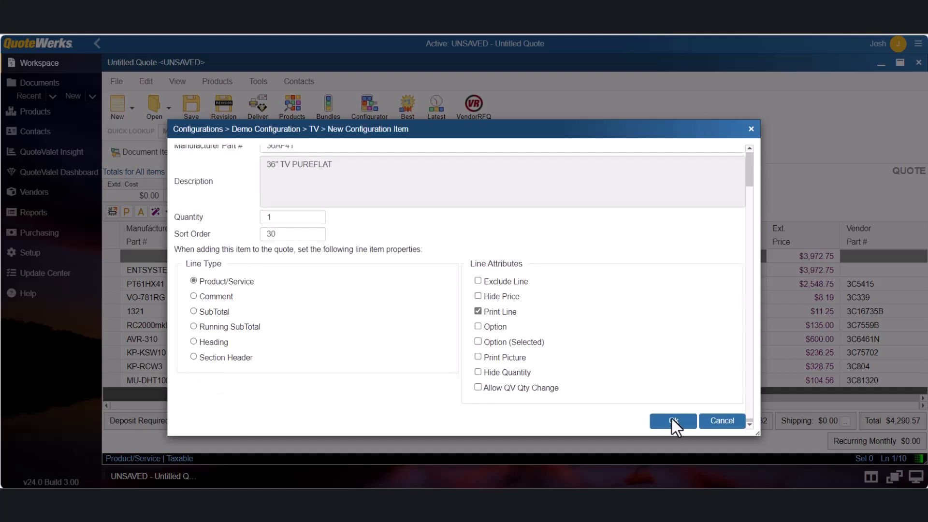
pyautogui.click(673, 423)
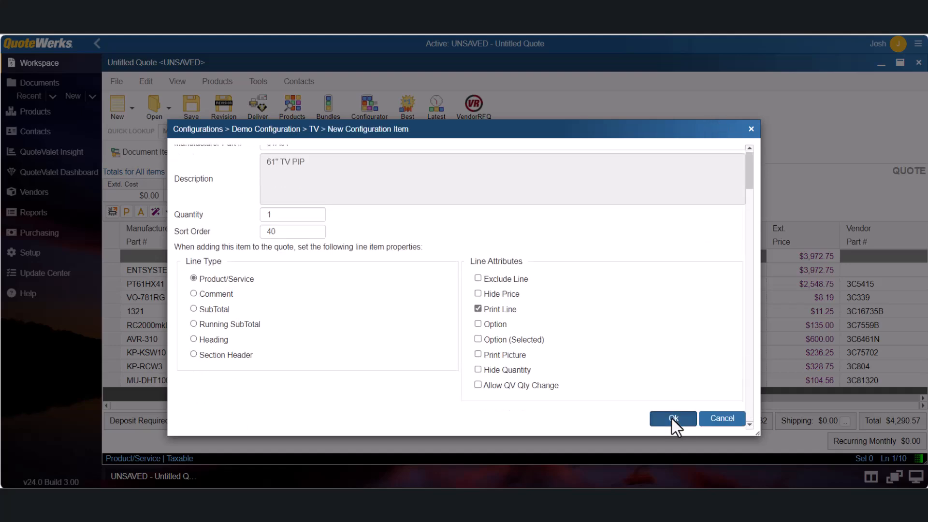
pyautogui.click(671, 419)
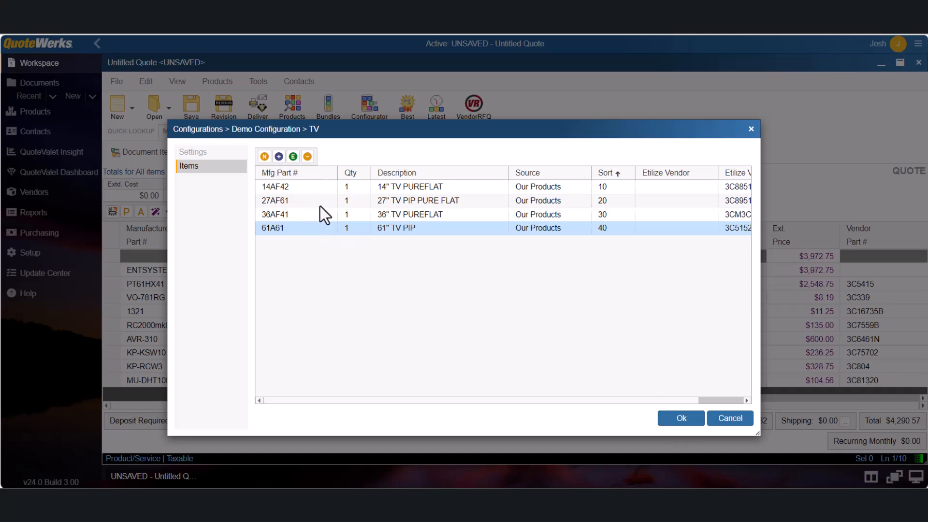
pyautogui.click(682, 418)
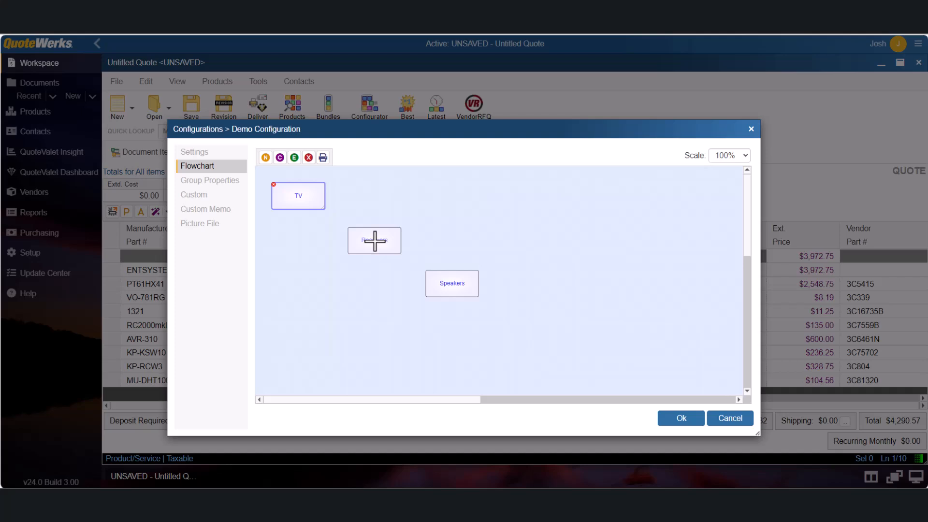
# Step: Set the Receivers container's config prompt to "Please select a receiver" and its maximum selections to 2
pyautogui.click(352, 234)
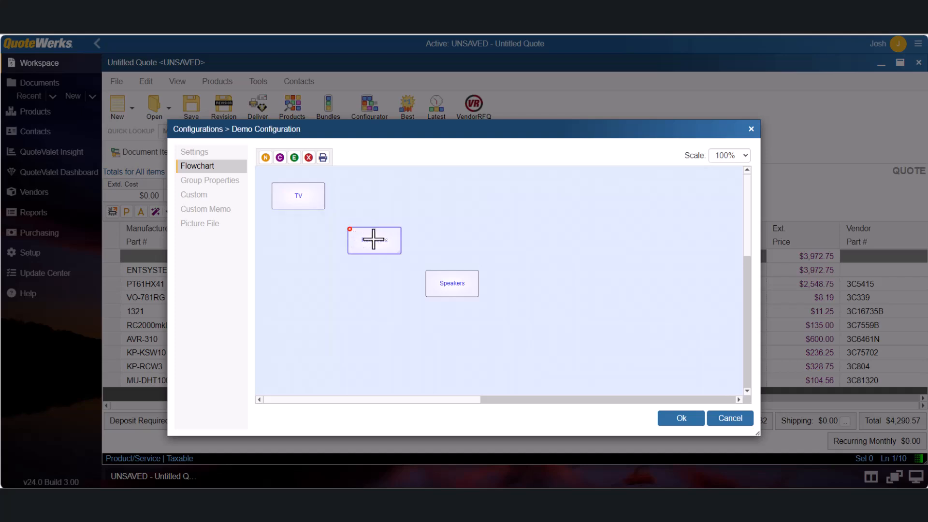
pyautogui.doubleClick(373, 239)
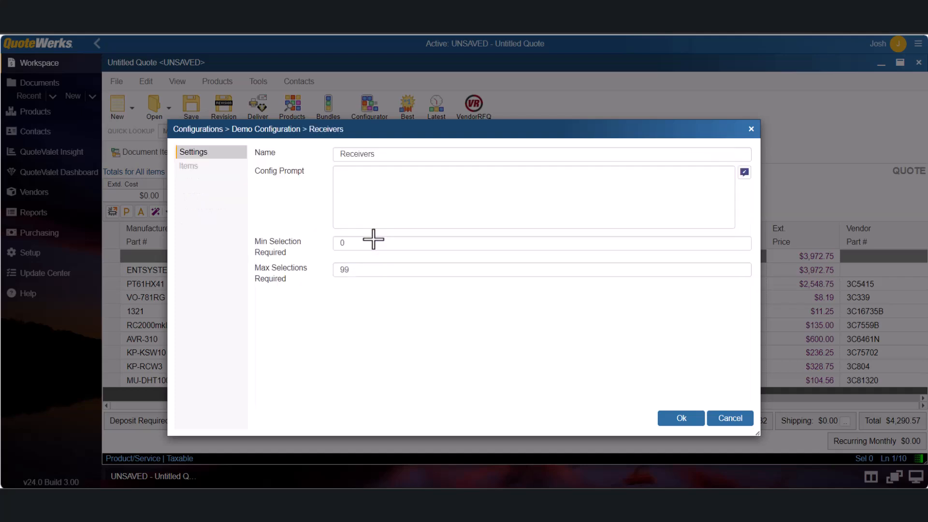
pyautogui.click(354, 192)
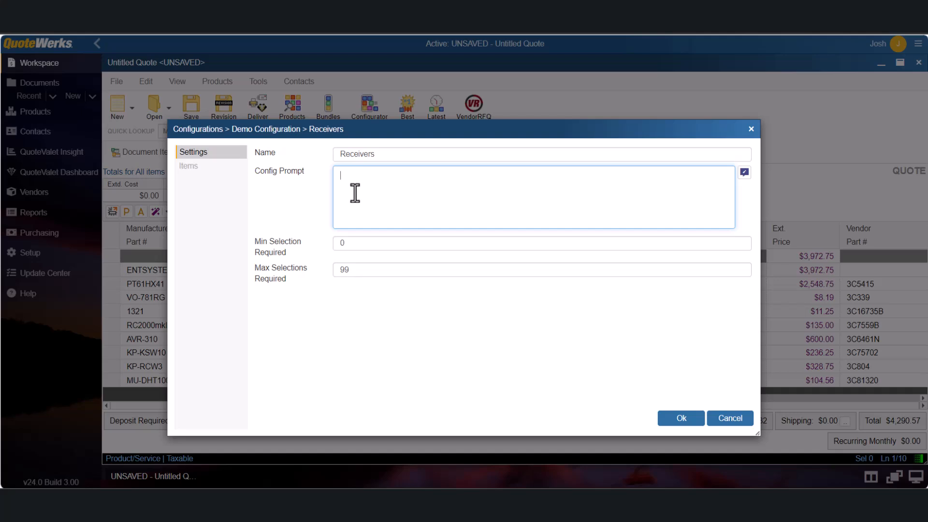
pyautogui.write('Please select a receiver')
pyautogui.click(344, 269)
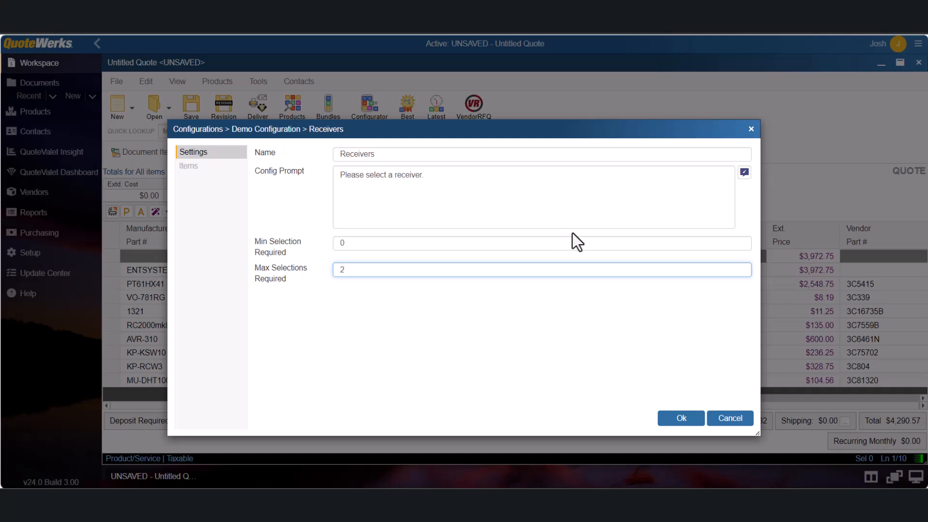
# Step: Look up "receiver" in Our Products for the Receivers container's items and add 5881ENL, AVR-310, AVR-510 and DO-DRA295
pyautogui.click(197, 170)
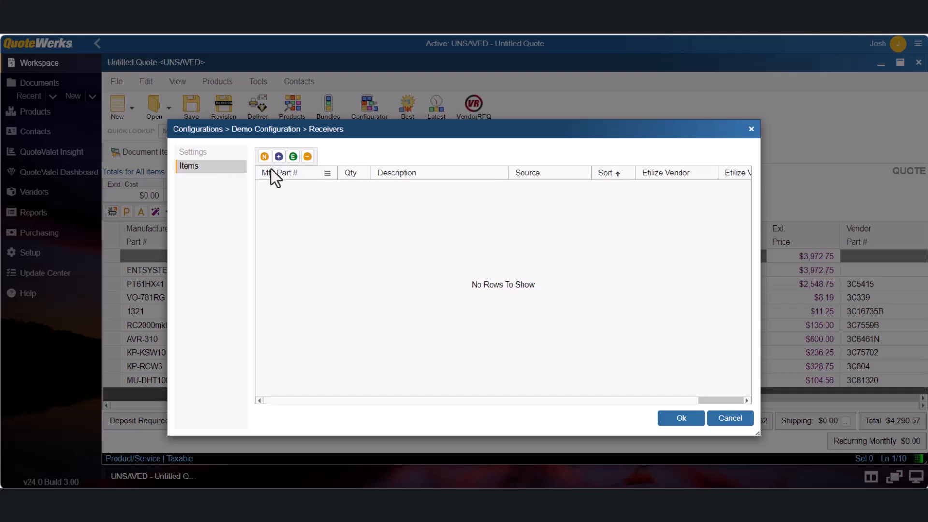
pyautogui.click(279, 156)
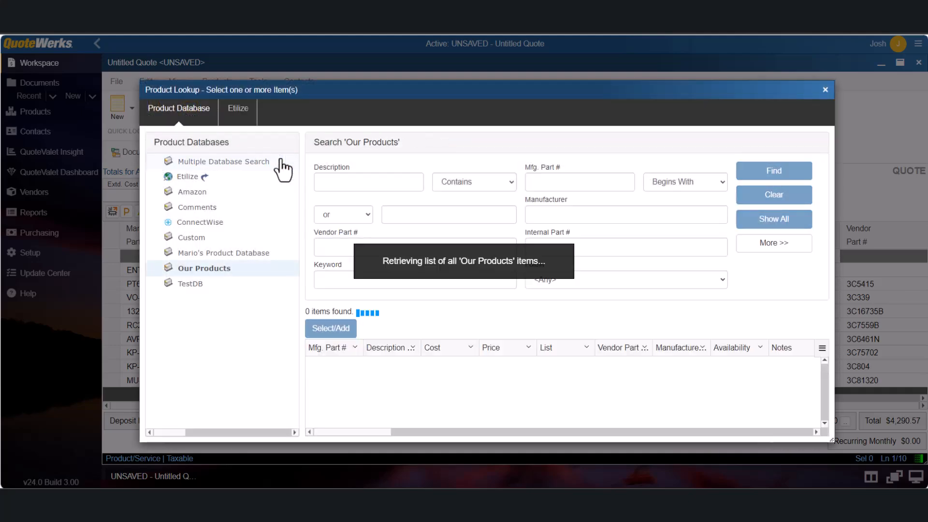
pyautogui.click(342, 182)
pyautogui.write('receiver')
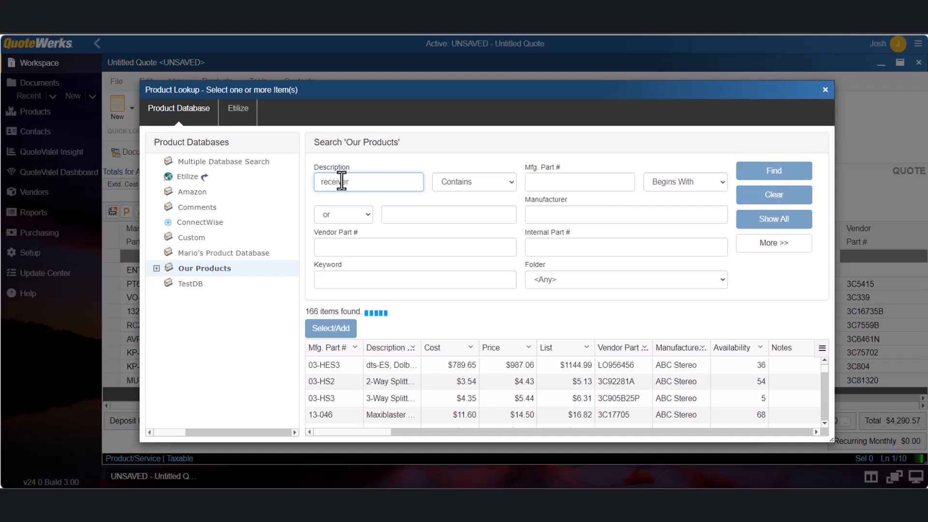
pyautogui.press('Return')
pyautogui.click(397, 365)
pyautogui.keyDown('shift'); pyautogui.click(399, 415); pyautogui.keyUp('shift')
pyautogui.click(330, 328)
# Step: Accept the default quantity and line properties for each of the four receiver items, and save the Receivers container
pyautogui.scroll(-3, 609, 373)
pyautogui.click(660, 417)
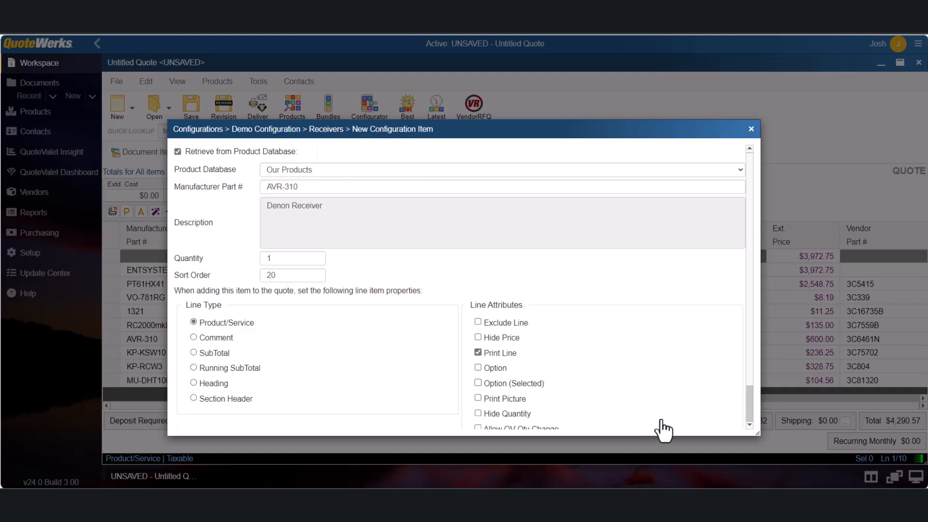
pyautogui.click(660, 418)
pyautogui.click(661, 419)
pyautogui.click(660, 418)
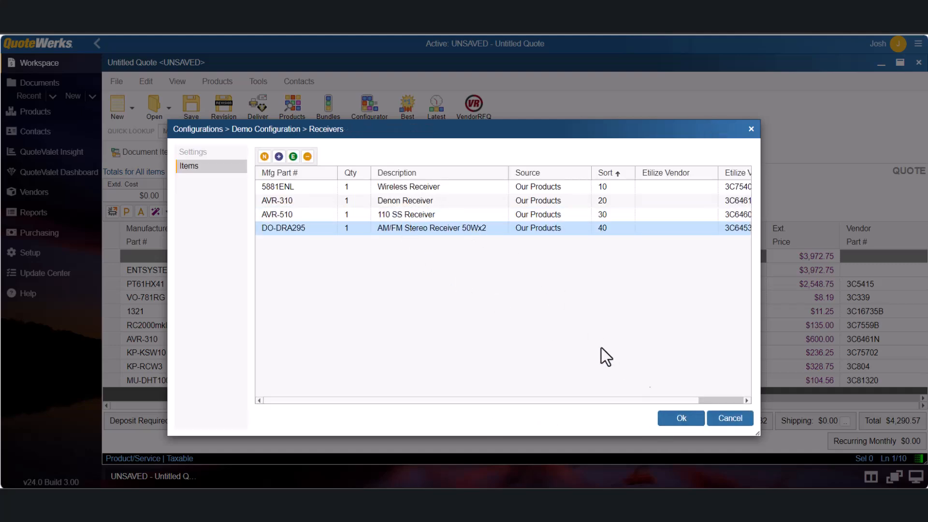
pyautogui.click(689, 422)
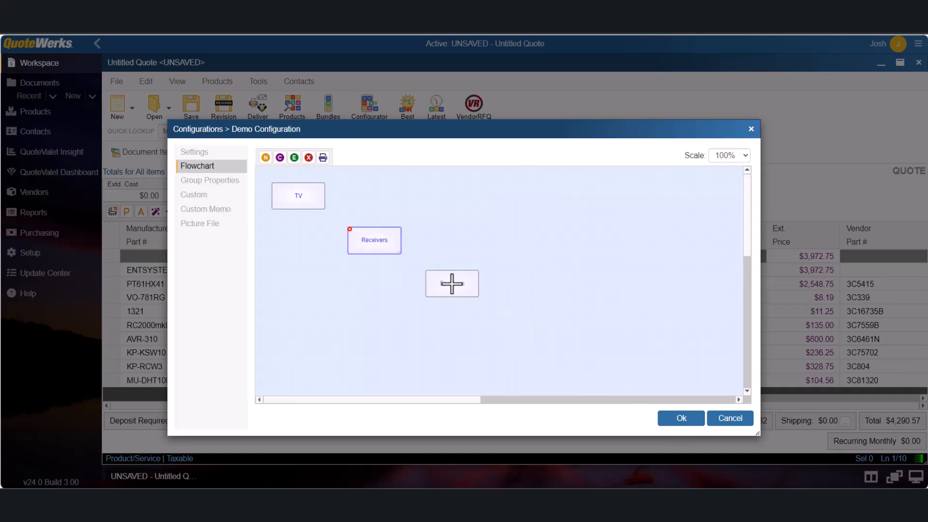
# Step: Set the Speakers container's config prompt to "Please select your speakers" and its maximum selections to 10
pyautogui.click(437, 291)
pyautogui.doubleClick(451, 284)
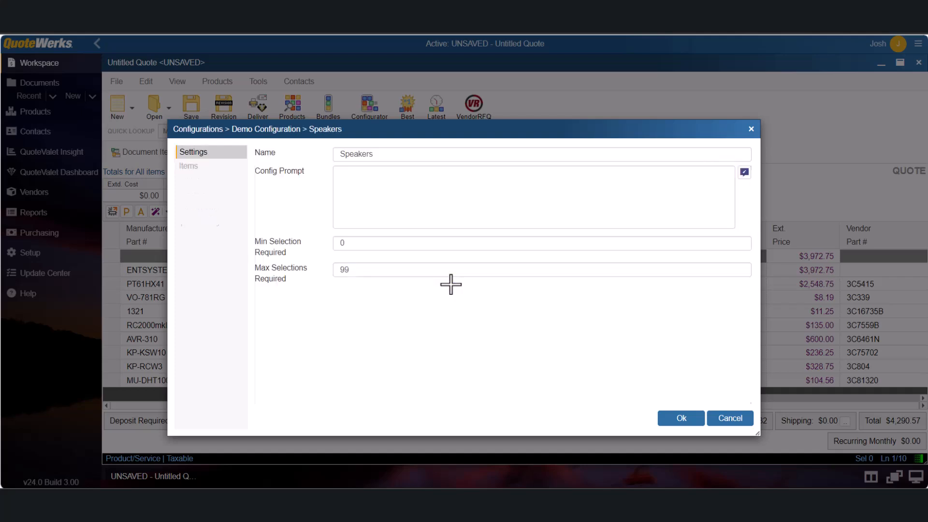
pyautogui.click(395, 195)
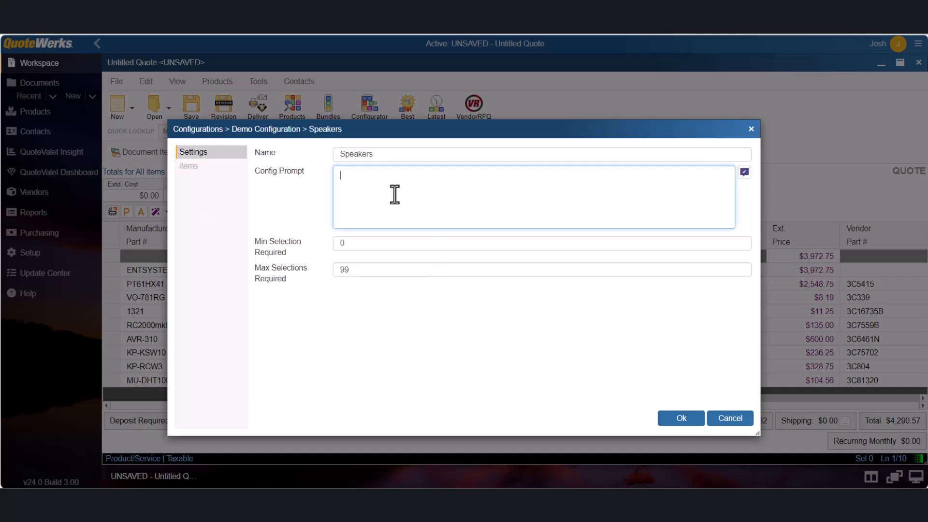
pyautogui.write('Please select your speakers')
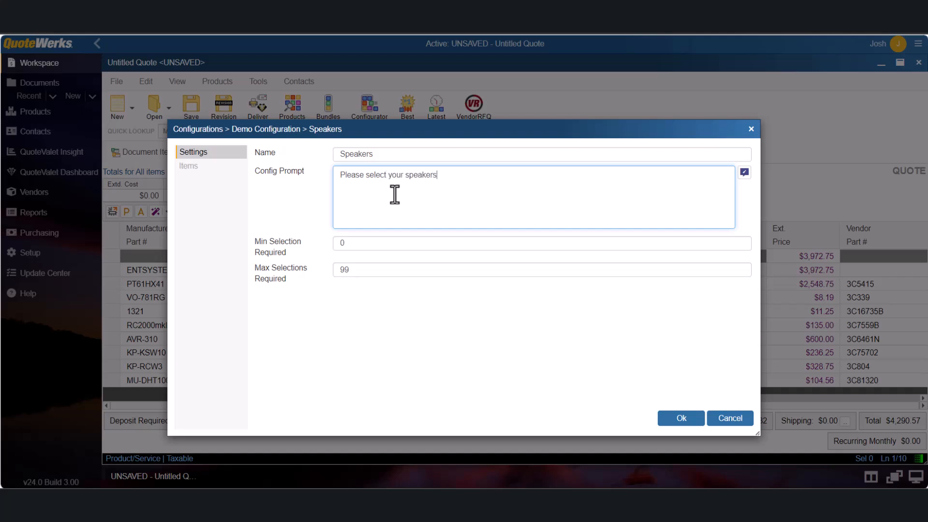
pyautogui.doubleClick(348, 269)
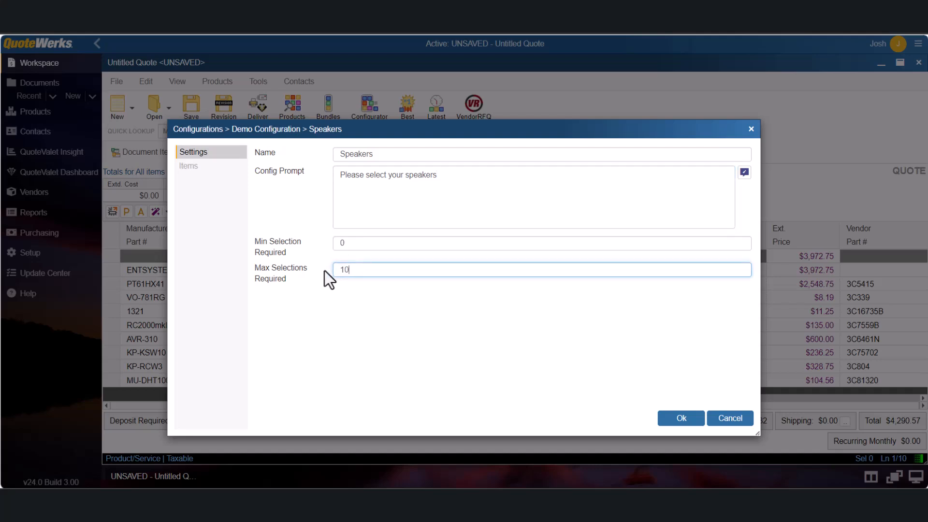
# Step: Look up "speaker" in Our Products for the Speakers container's items and add the products from JB-650C through MU-N65
pyautogui.click(193, 166)
pyautogui.click(278, 157)
pyautogui.click(326, 183)
pyautogui.write('speaker')
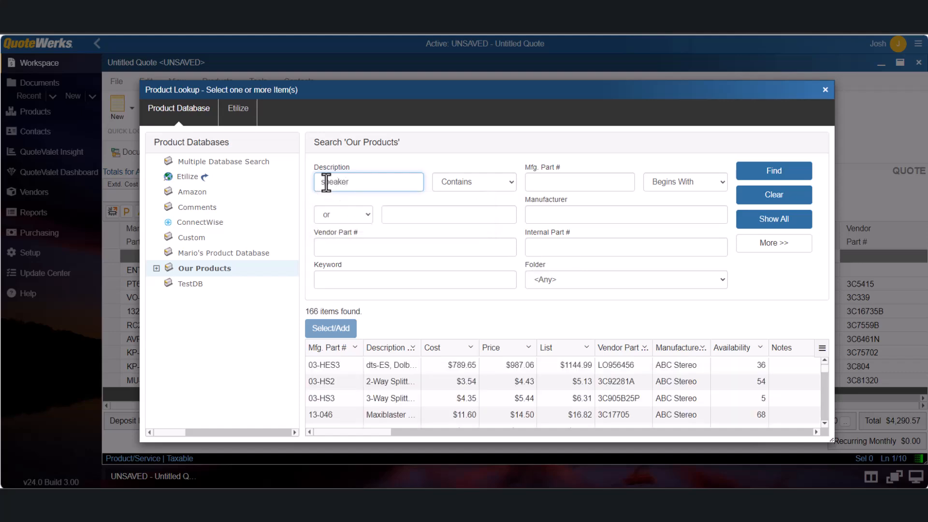
pyautogui.press('Return')
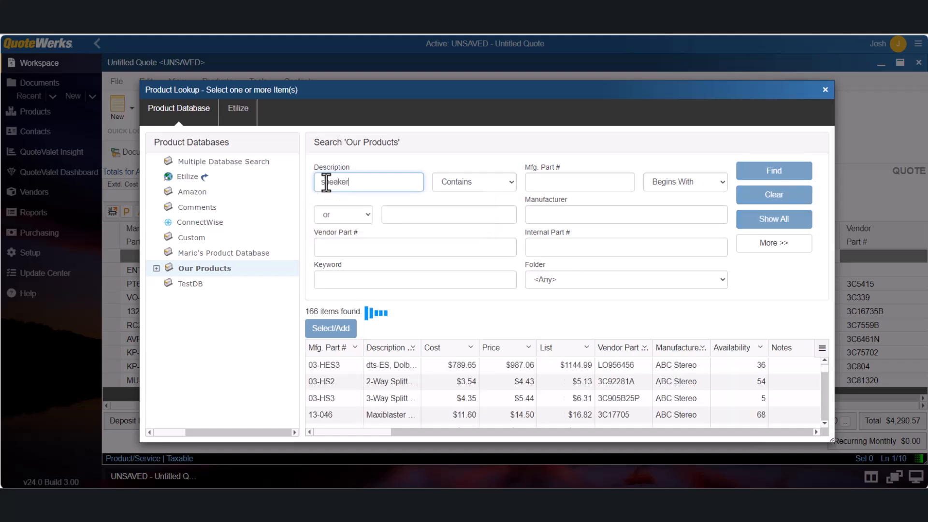
pyautogui.scroll(-4, 395, 364)
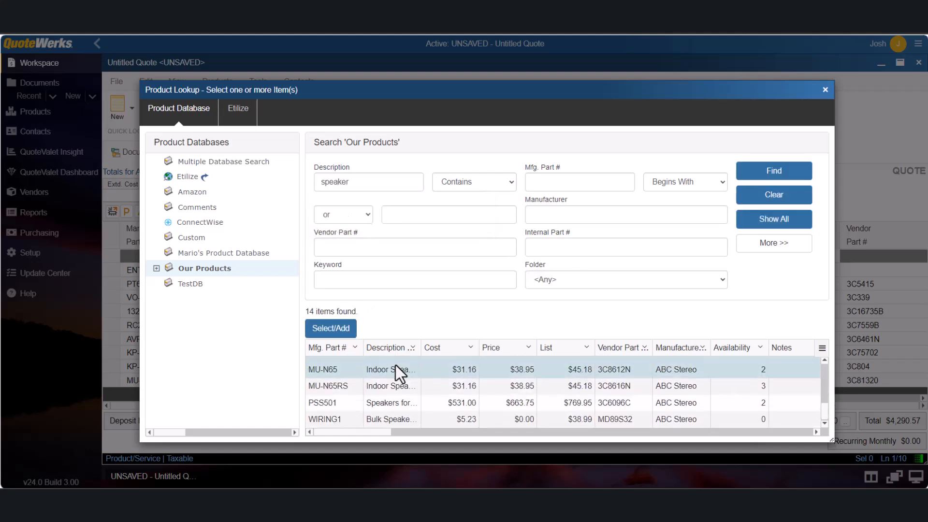
pyautogui.click(345, 332)
# Step: Accept the default quantity and line properties for each speaker item, and save the Speakers container
pyautogui.scroll(-5, 575, 317)
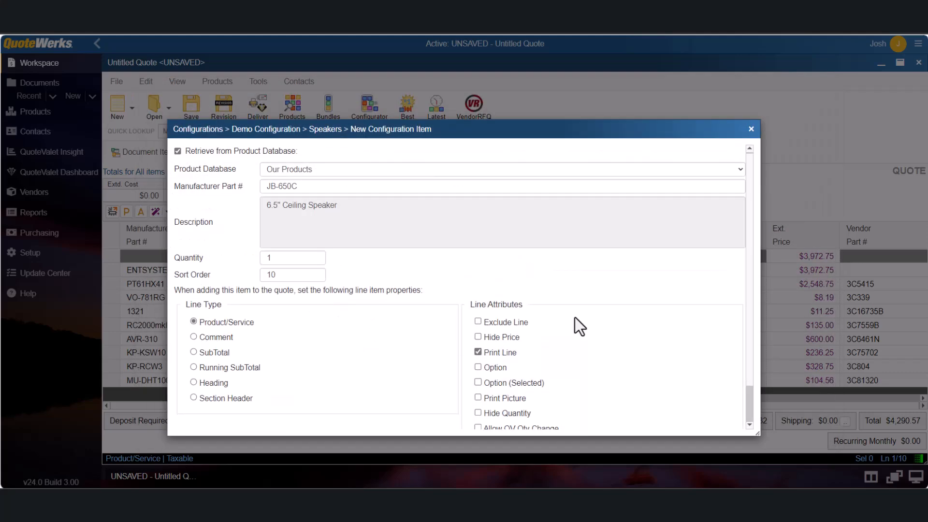
pyautogui.click(671, 415)
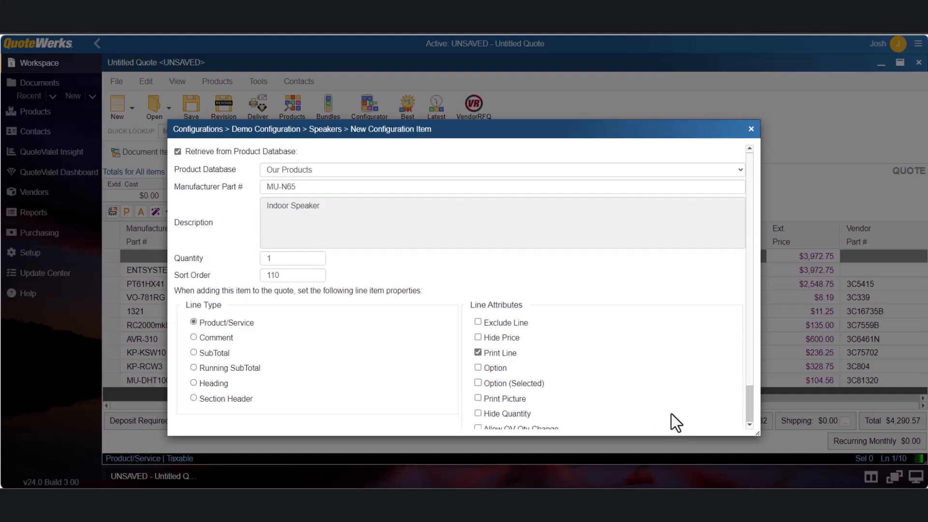
pyautogui.scroll(-2, 671, 414)
pyautogui.click(672, 414)
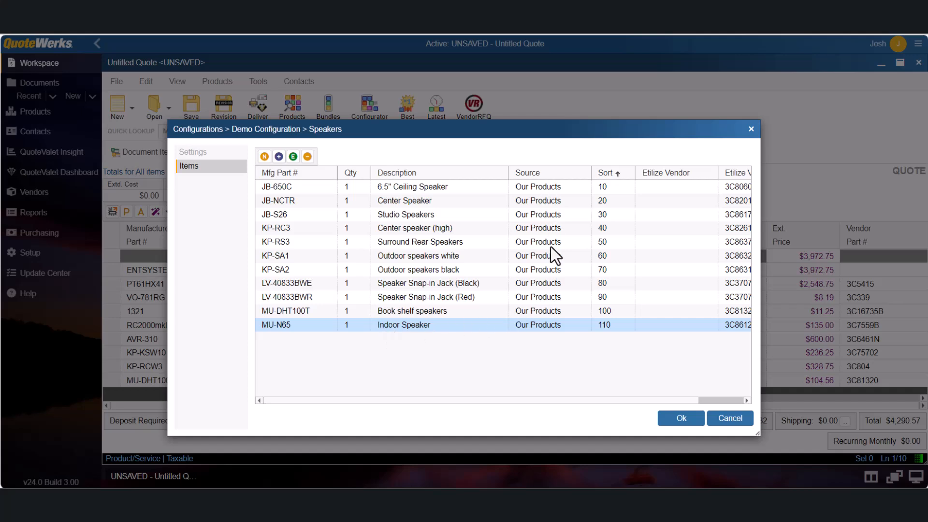
pyautogui.click(677, 417)
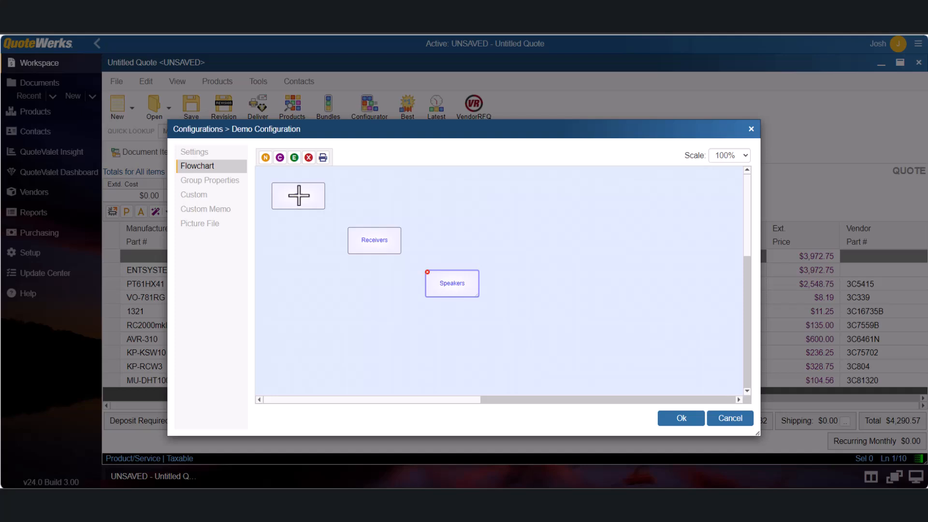
# Step: Link the TV container to the Receivers container in the flowchart, using the (Default Branch) option
pyautogui.moveTo(299, 195); pyautogui.dragTo(373, 240)
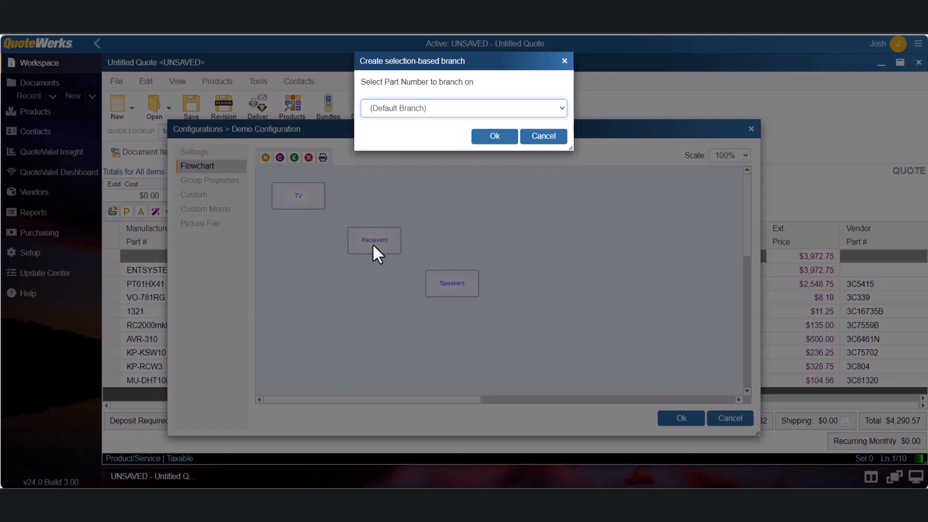
pyautogui.click(561, 111)
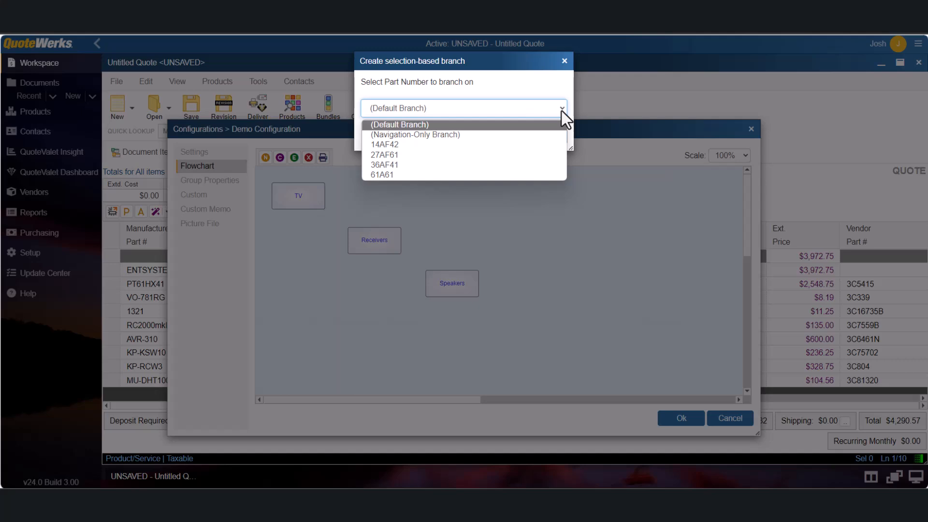
pyautogui.click(561, 111)
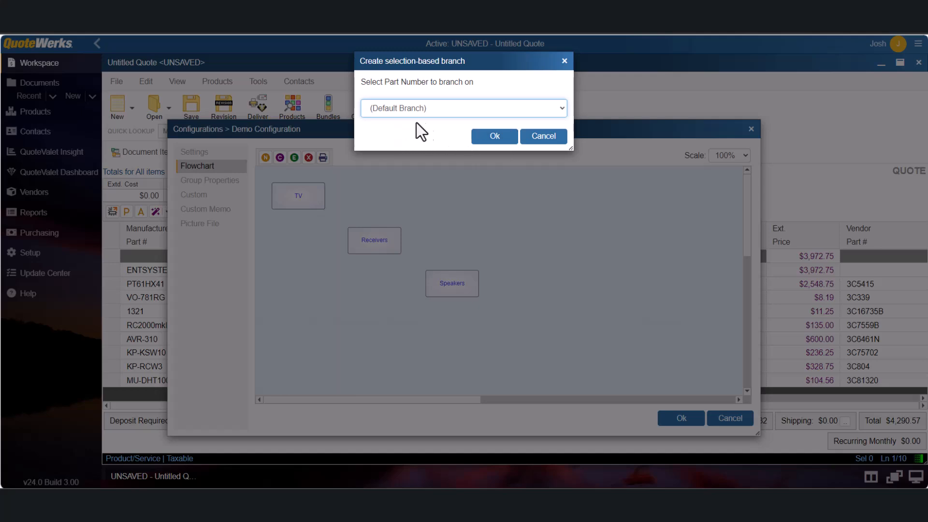
pyautogui.click(494, 136)
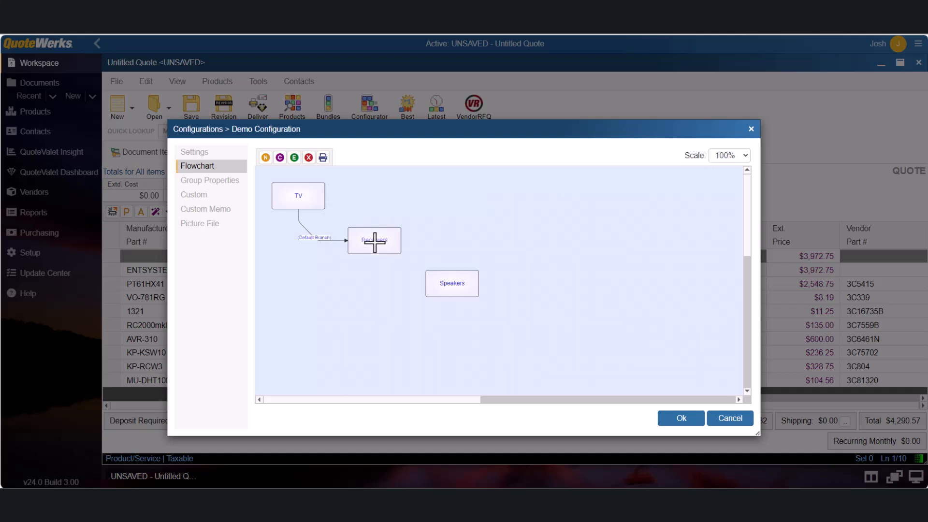
# Step: Link the Receivers container to the Speakers container with the default branch, and save the Demo Configuration
pyautogui.moveTo(389, 271); pyautogui.dragTo(451, 283)
pyautogui.click(492, 140)
pyautogui.click(675, 420)
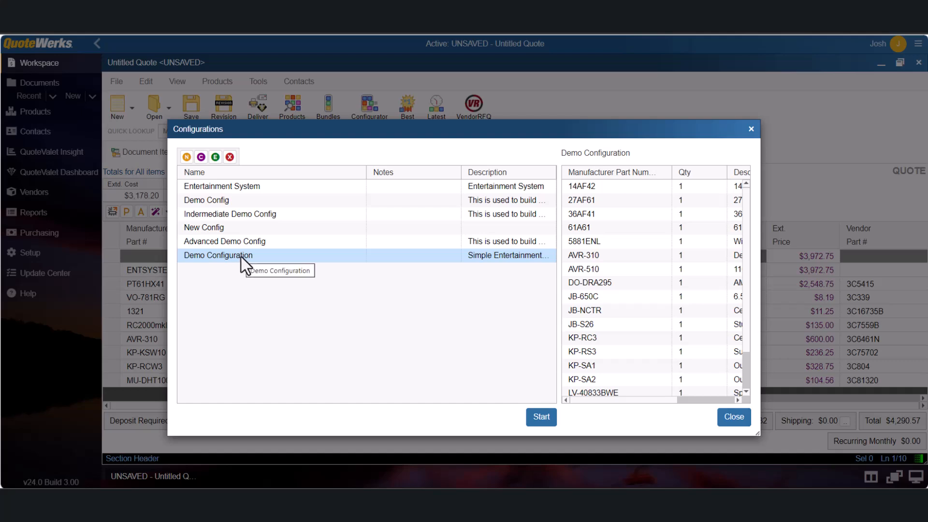
# Step: Start the Demo Configuration and add the 61" TV PIP (61A61) in the TV step
pyautogui.click(541, 418)
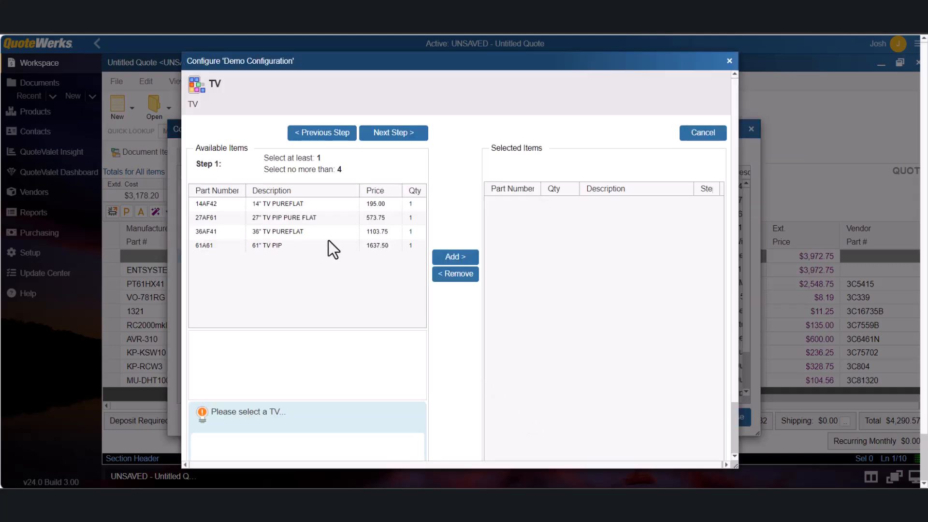
pyautogui.click(260, 246)
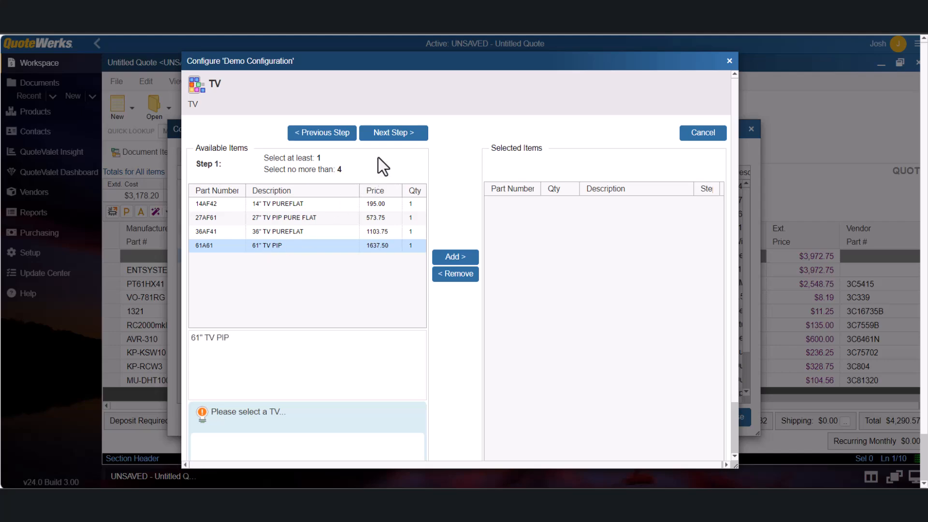
pyautogui.click(447, 256)
pyautogui.click(400, 134)
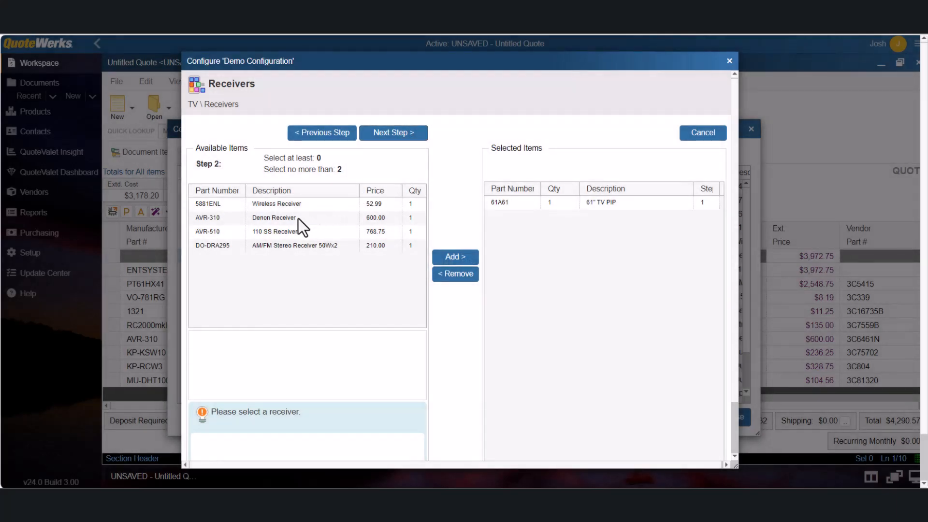
# Step: Add the Denon Receiver (AVR-310) in the Receivers step and the Center Speaker (JB-NCTR) in the Speakers step
pyautogui.click(298, 219)
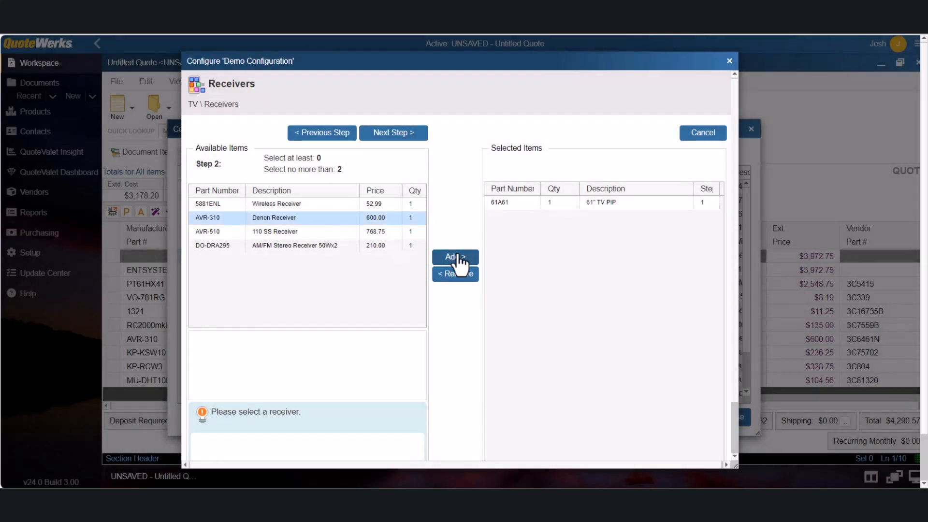
pyautogui.click(457, 256)
pyautogui.click(404, 135)
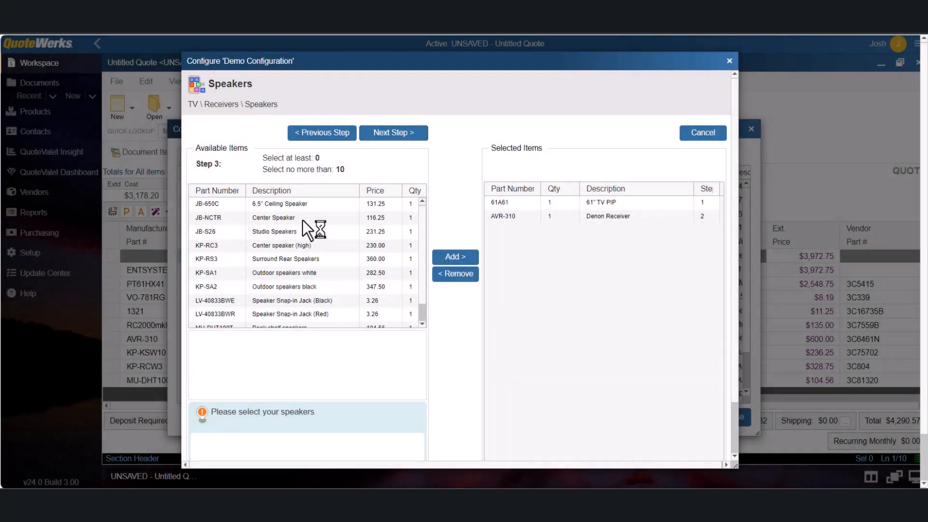
pyautogui.click(302, 220)
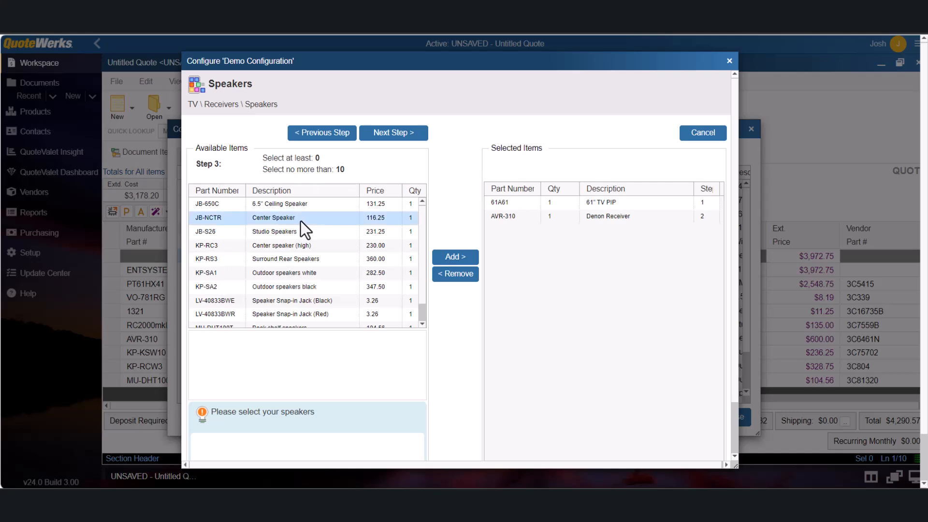
pyautogui.click(451, 259)
pyautogui.click(417, 140)
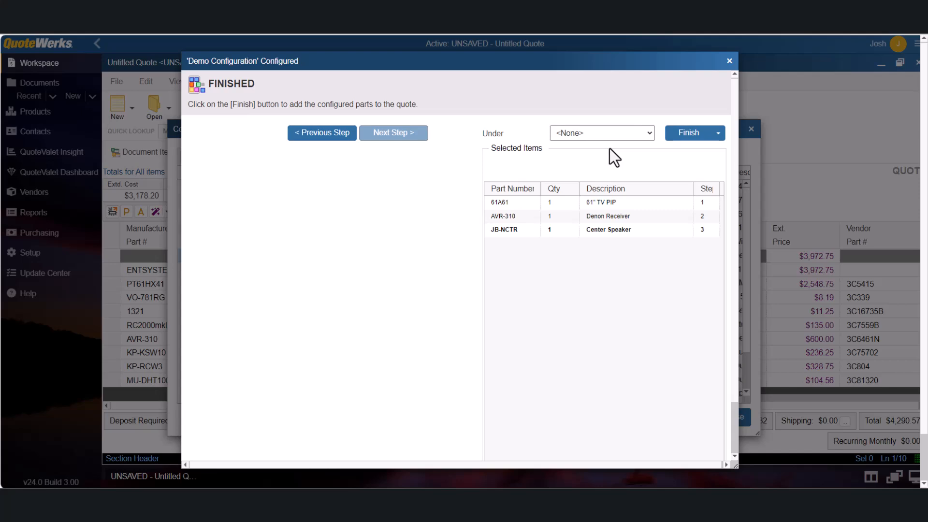
# Step: Place the configured items under a new section header named "Option 1"
pyautogui.click(647, 136)
pyautogui.click(638, 156)
pyautogui.write('Option 1')
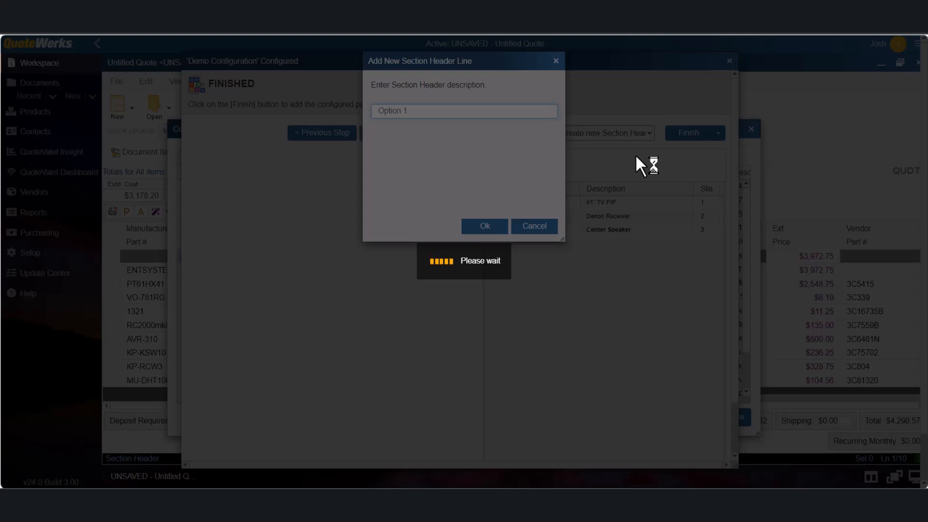
pyautogui.press('Return')
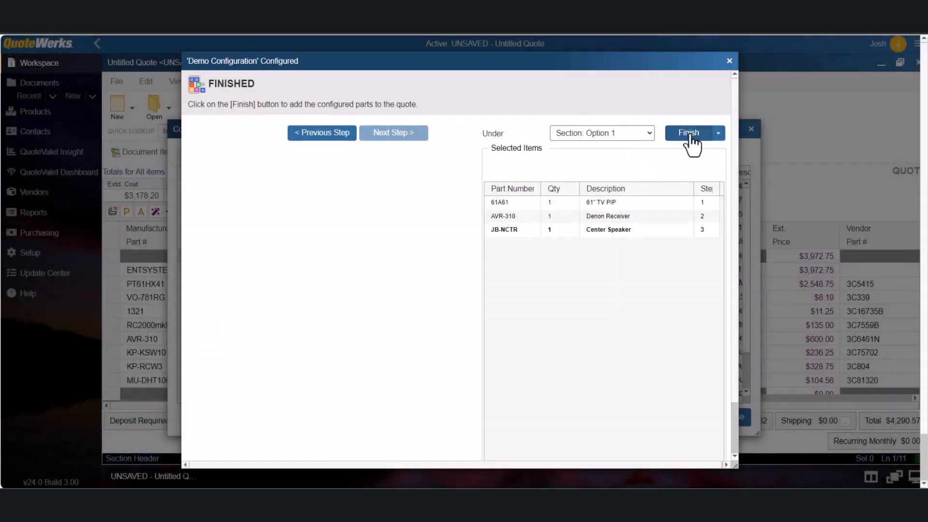
# Step: Finish the configuration with the default quantity of 1 to add it to the quote, and close the configurations list
pyautogui.click(691, 138)
pyautogui.click(496, 228)
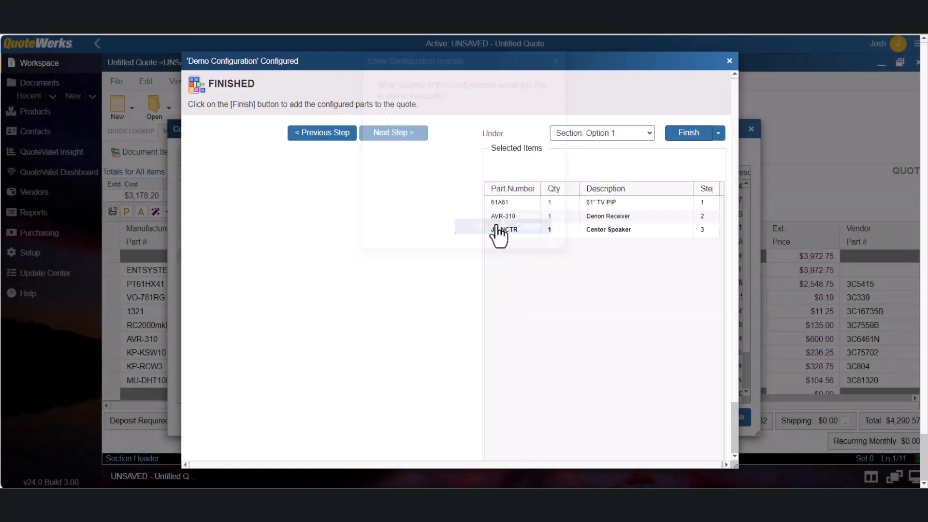
pyautogui.click(588, 279)
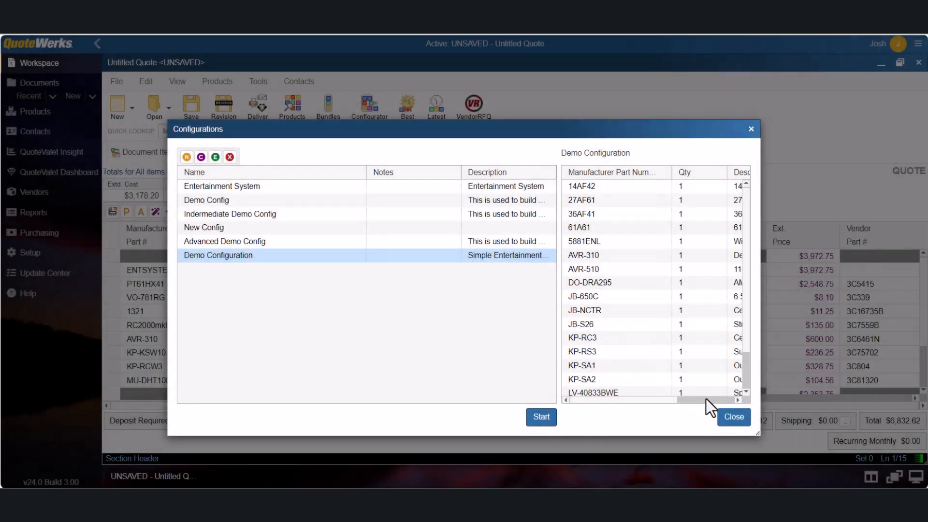
pyautogui.click(734, 417)
pyautogui.scroll(-1, 460, 361)
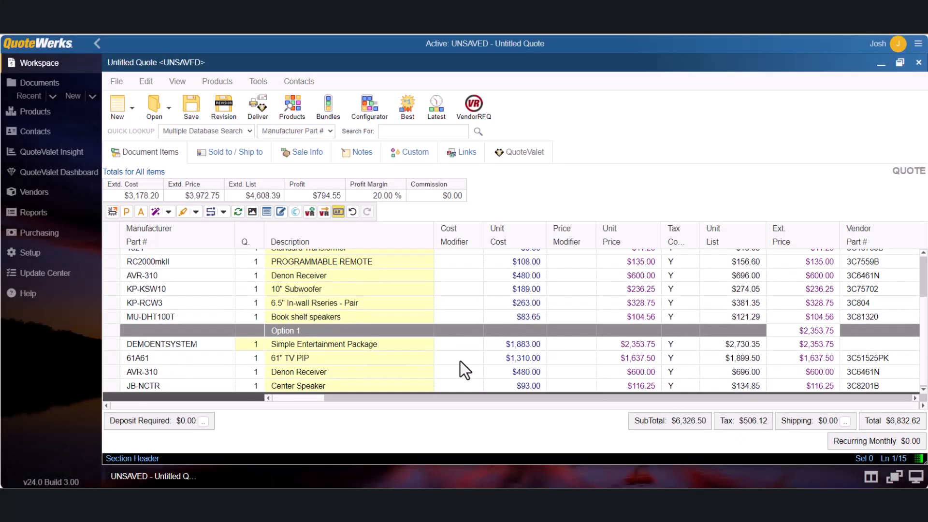